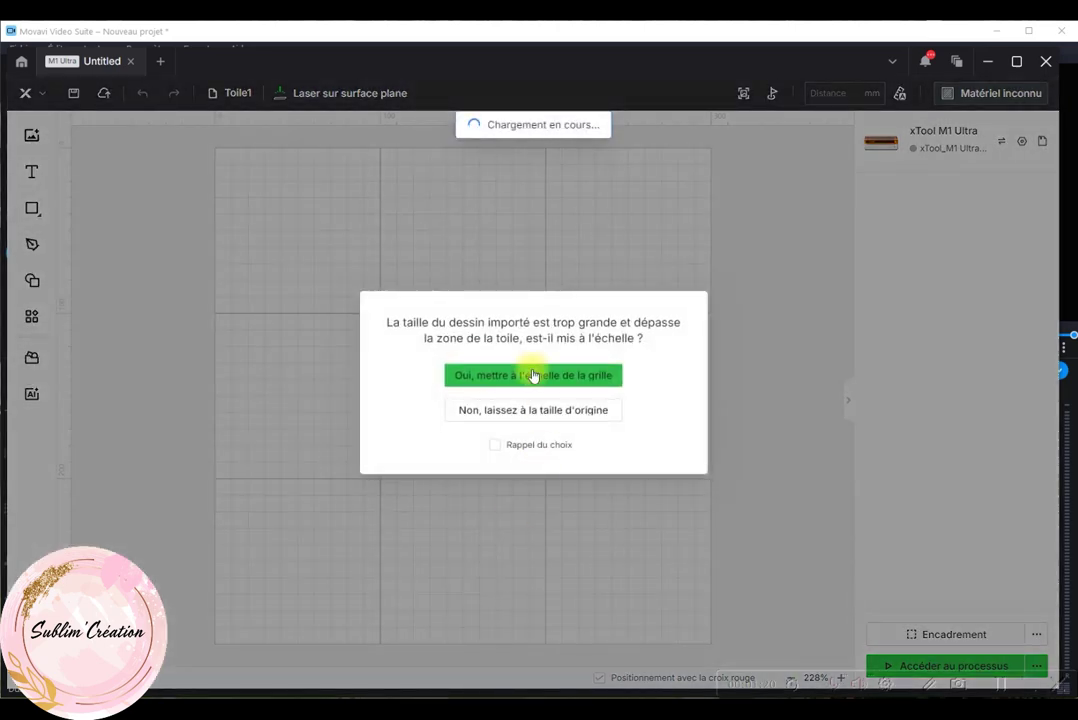
# Scale the imported dragon image to the grid and erase its white background with the magic wand, saving the edit.
pyautogui.click(512, 376)
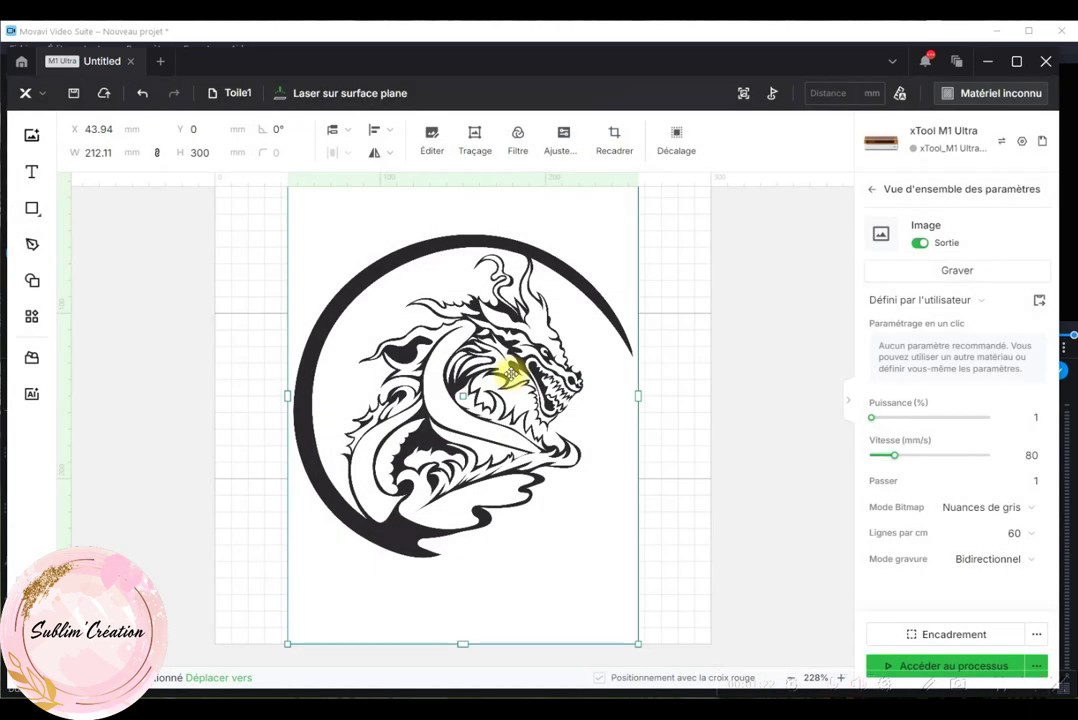
pyautogui.moveTo(522, 447)
pyautogui.mouseDown()
pyautogui.moveTo(531, 450)
pyautogui.moveTo(514, 440)
pyautogui.mouseUp()
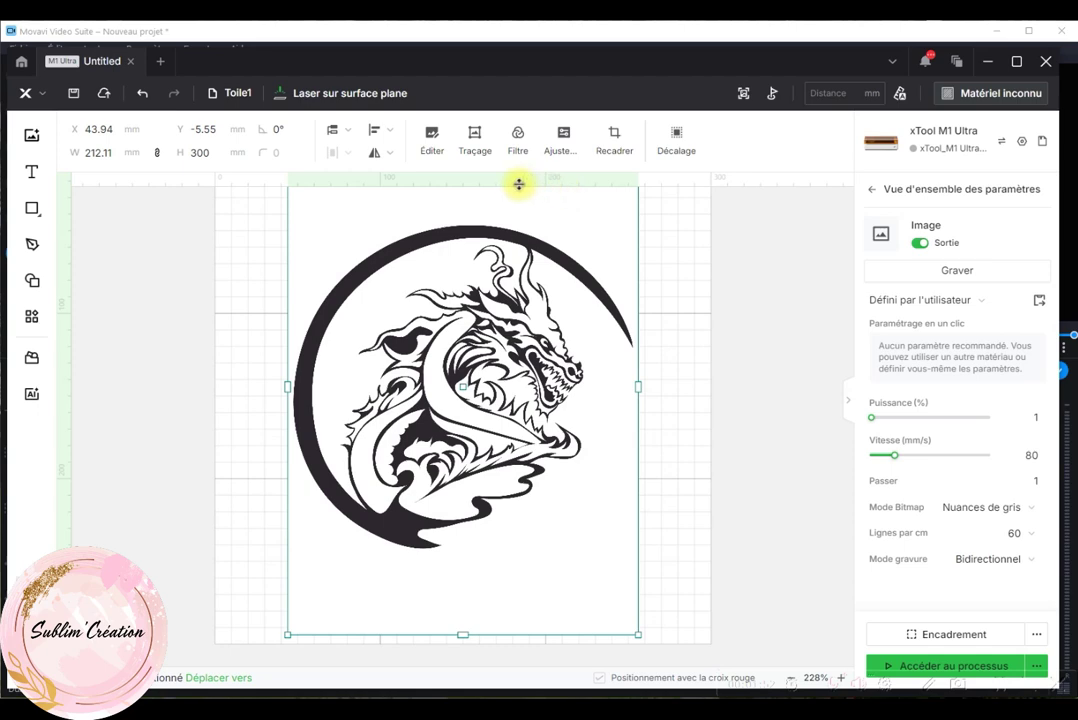
pyautogui.click(433, 152)
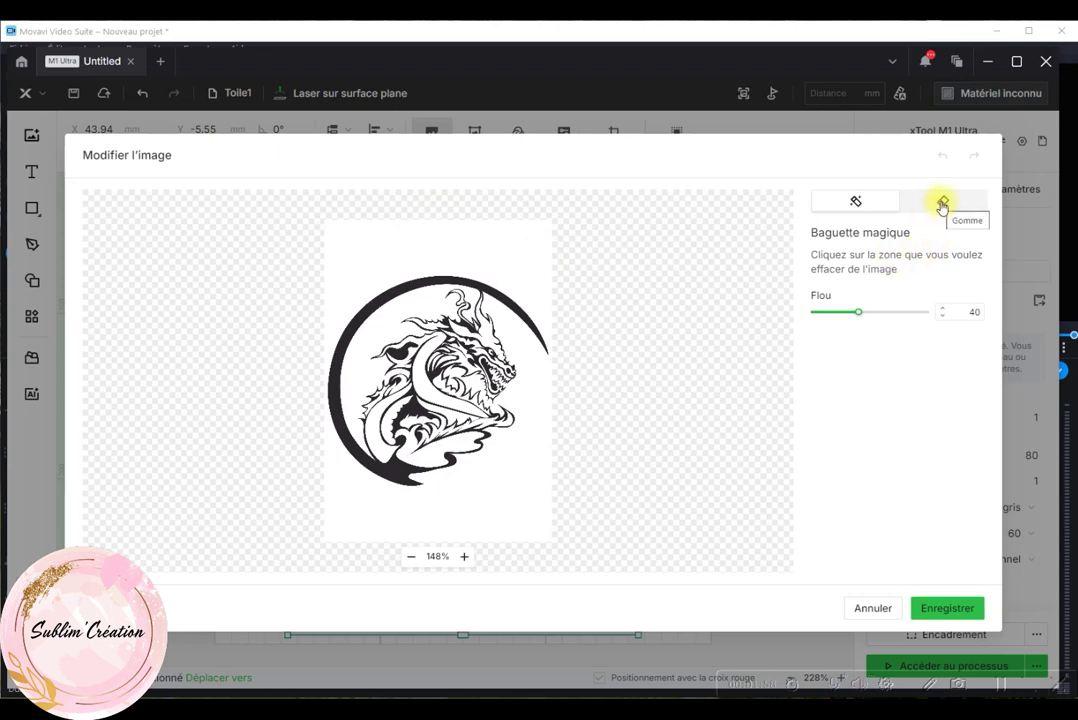
pyautogui.click(942, 204)
pyautogui.click(858, 203)
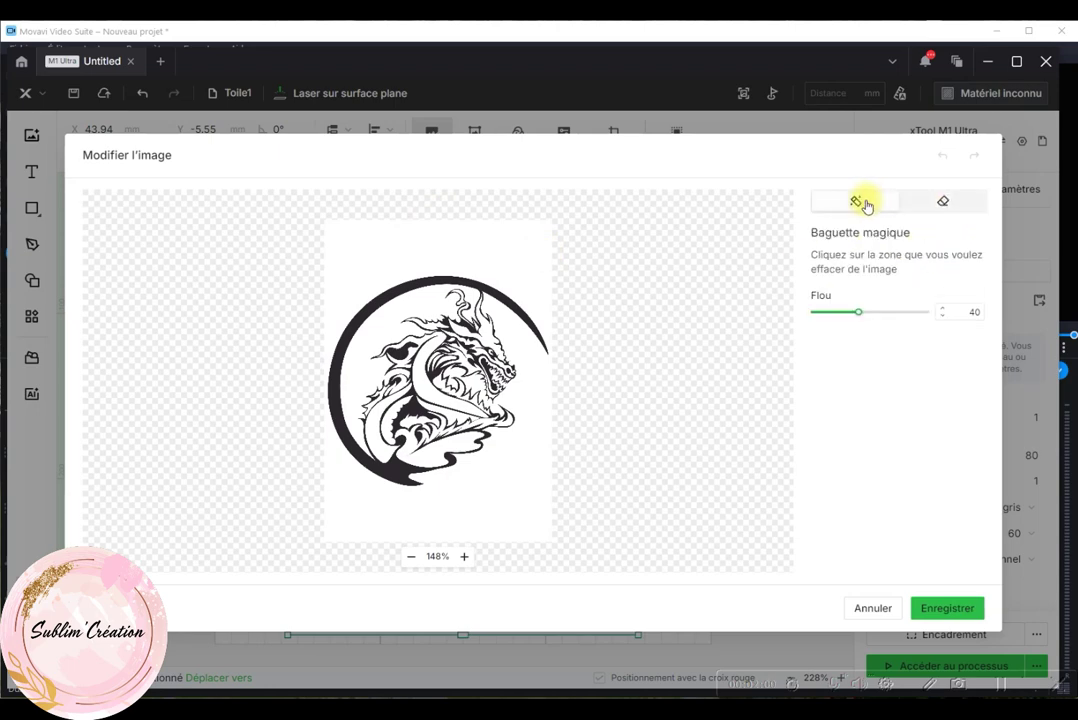
pyautogui.click(361, 259)
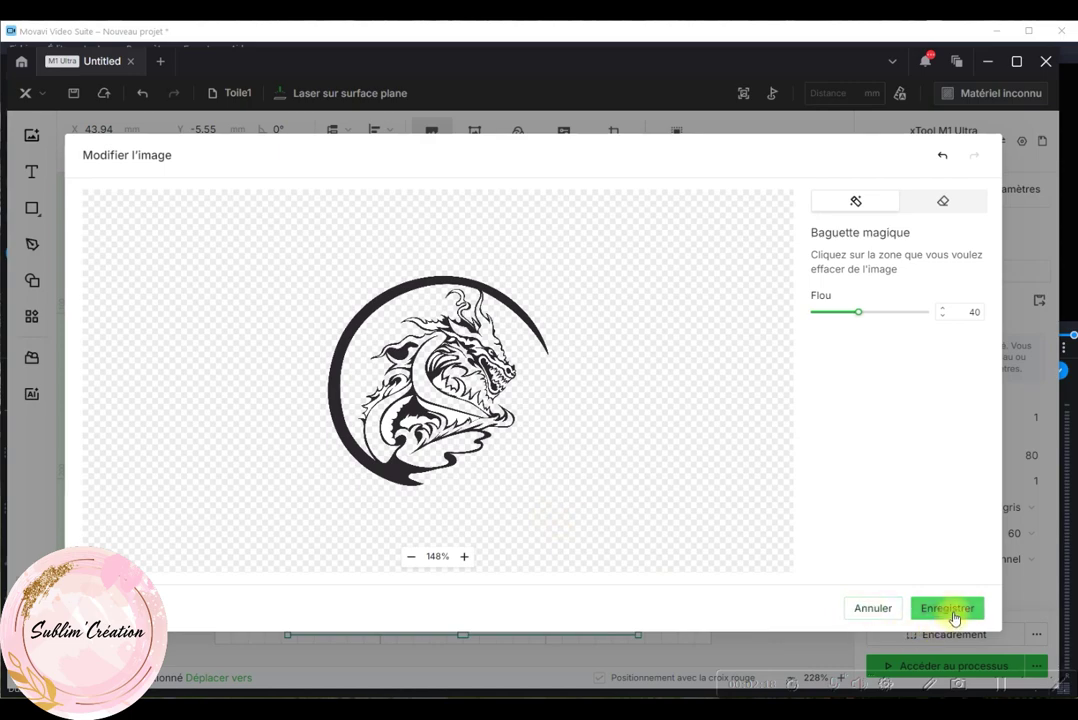
pyautogui.click(953, 612)
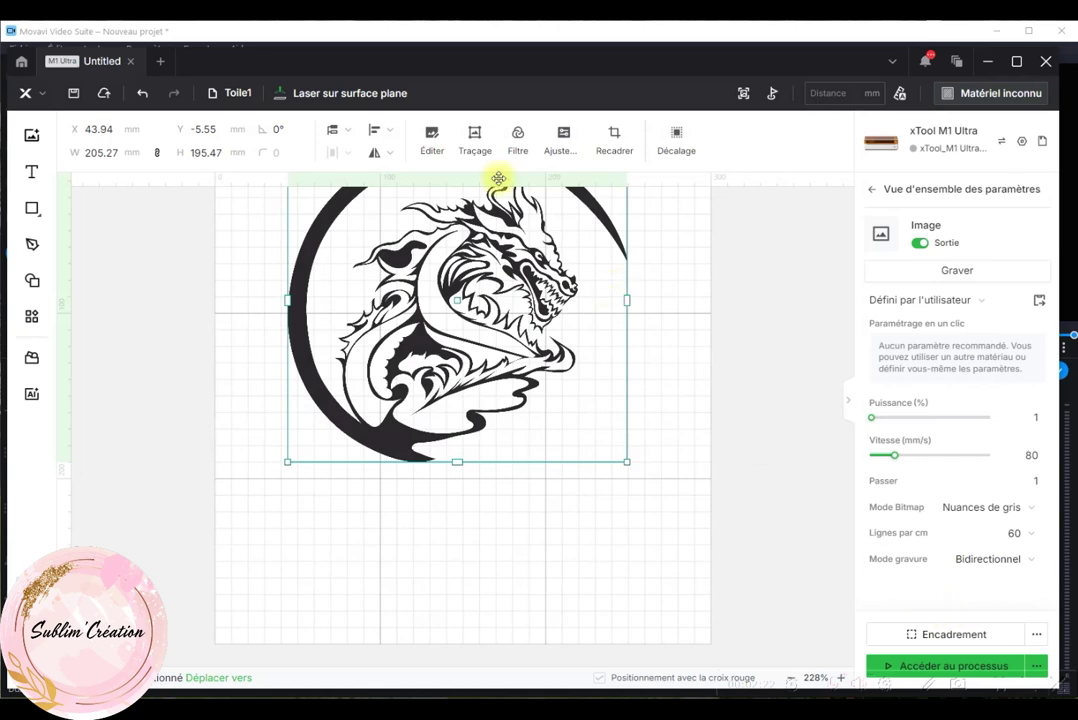
# Trace the dragon image automatically into vectors with the preset values and move the tracing beside the original image.
pyautogui.click(476, 143)
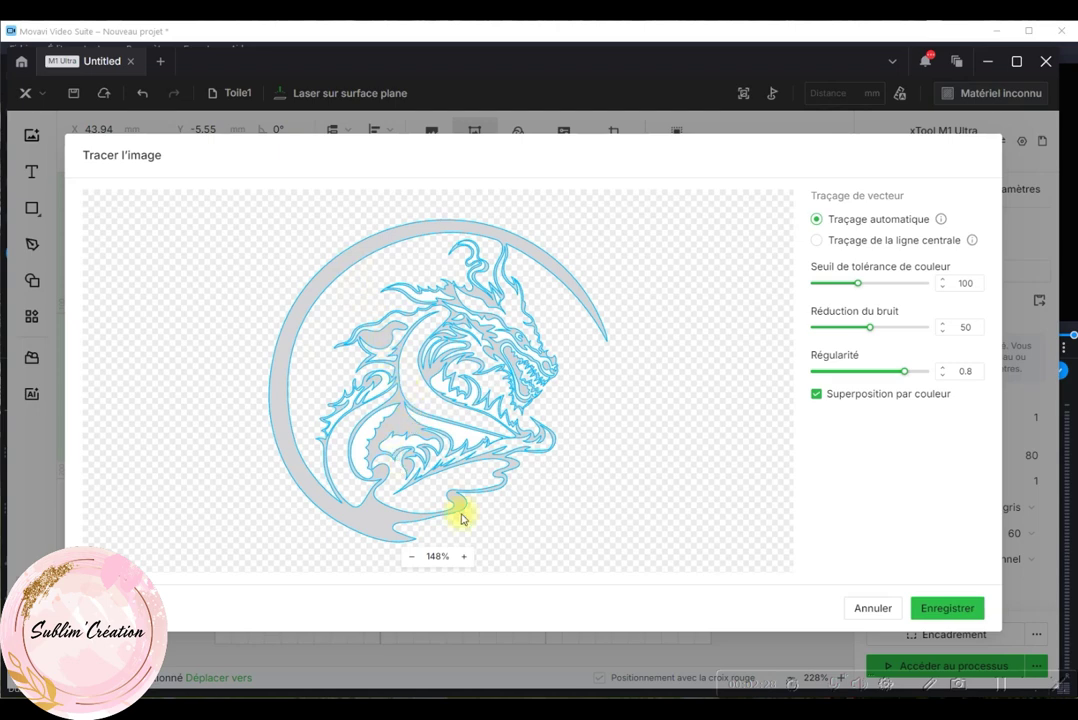
pyautogui.click(946, 608)
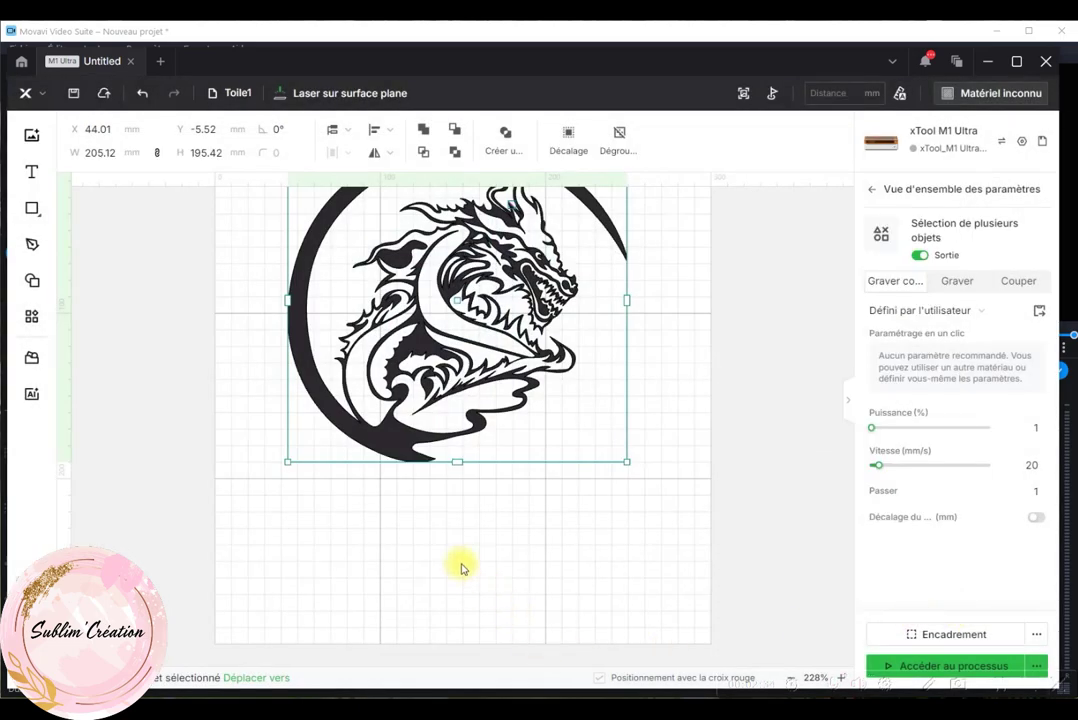
pyautogui.scroll(2, 457, 563)
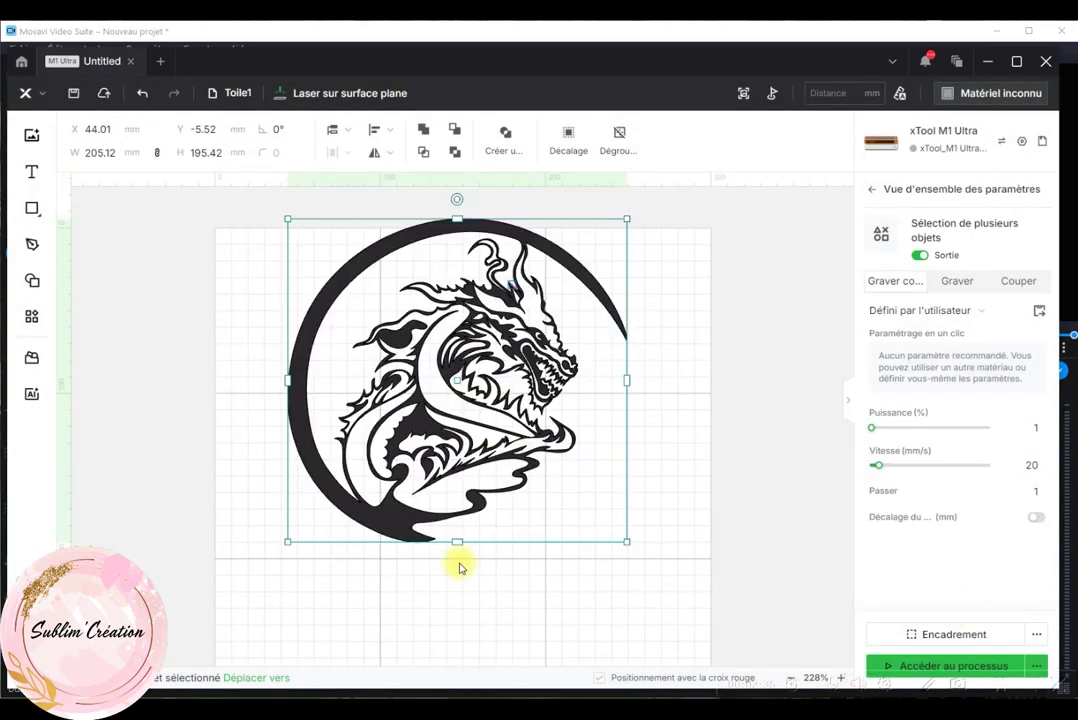
pyautogui.scroll(-3, 460, 567)
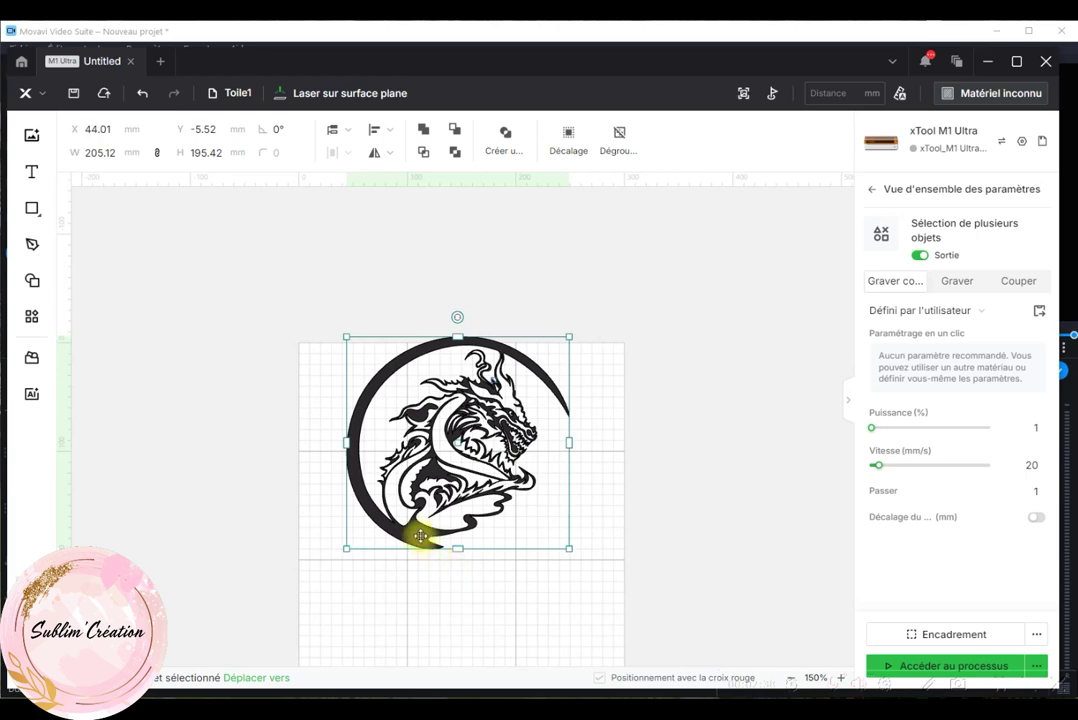
pyautogui.moveTo(421, 536); pyautogui.dragTo(659, 546)
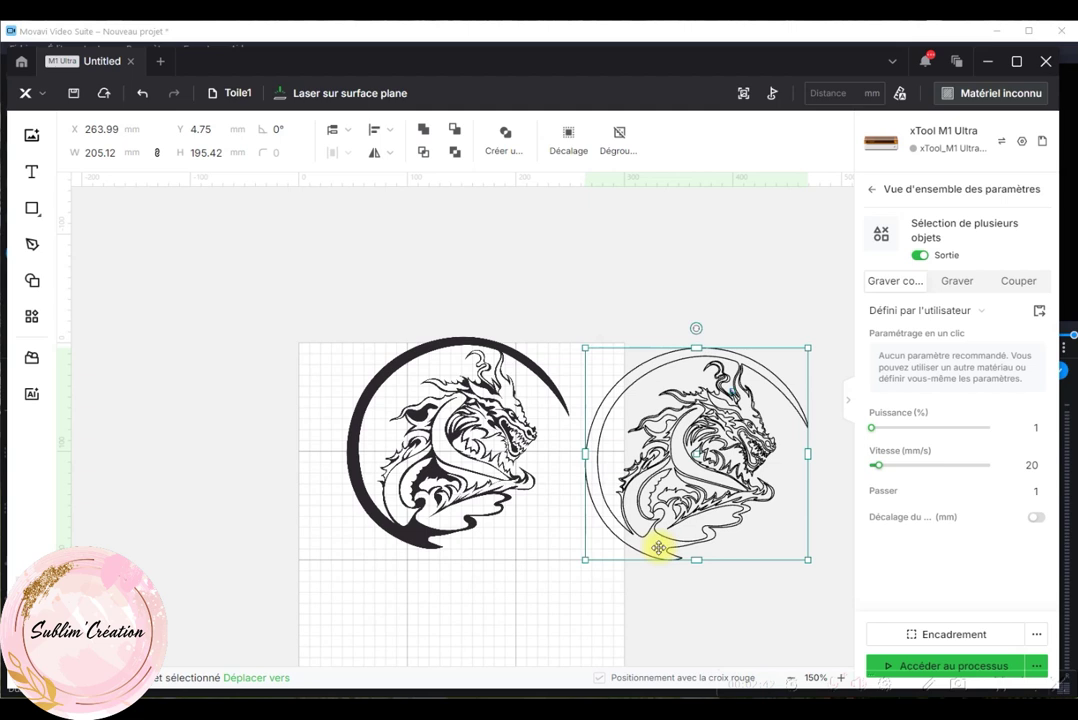
# Compare the dragon tracing's processing types by switching it to Graver and finally to Couper, keeping both dragons side by side.
pyautogui.click(956, 285)
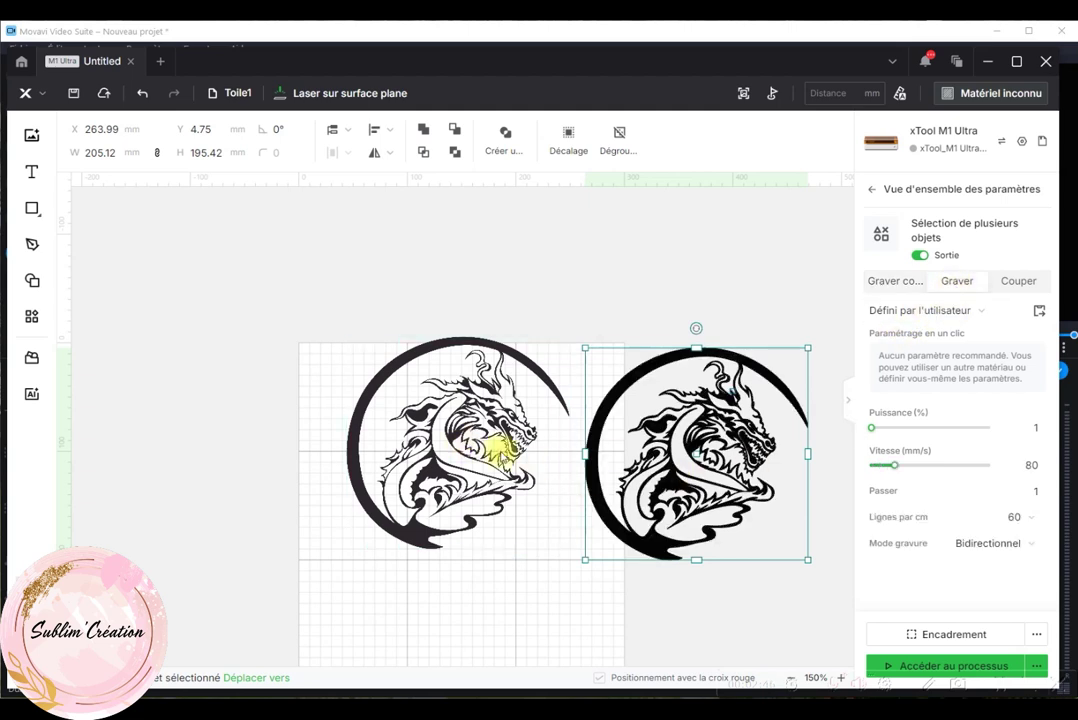
pyautogui.moveTo(412, 440); pyautogui.dragTo(303, 336)
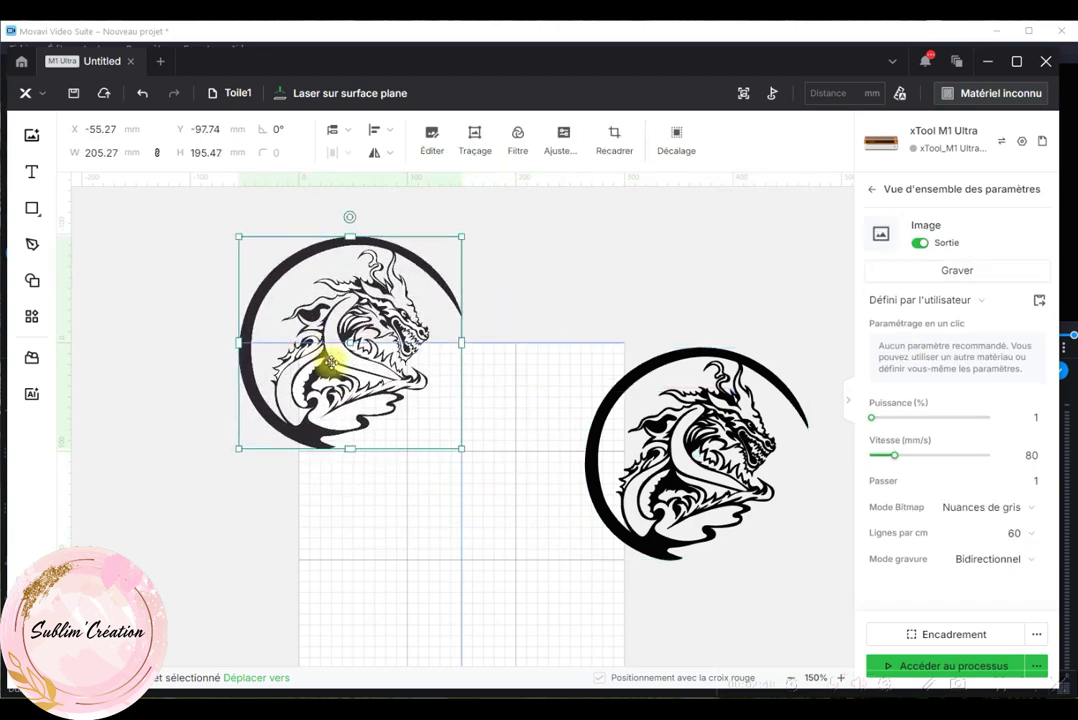
pyautogui.moveTo(728, 457); pyautogui.dragTo(594, 357)
pyautogui.scroll(3, 591, 531)
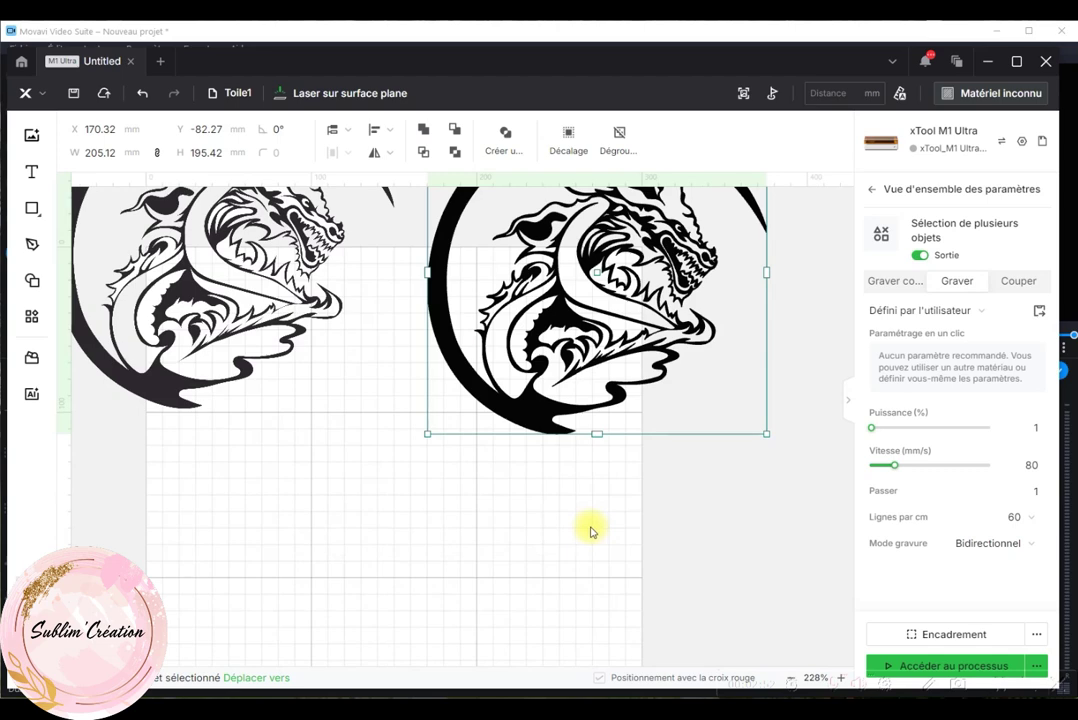
pyautogui.click(1015, 286)
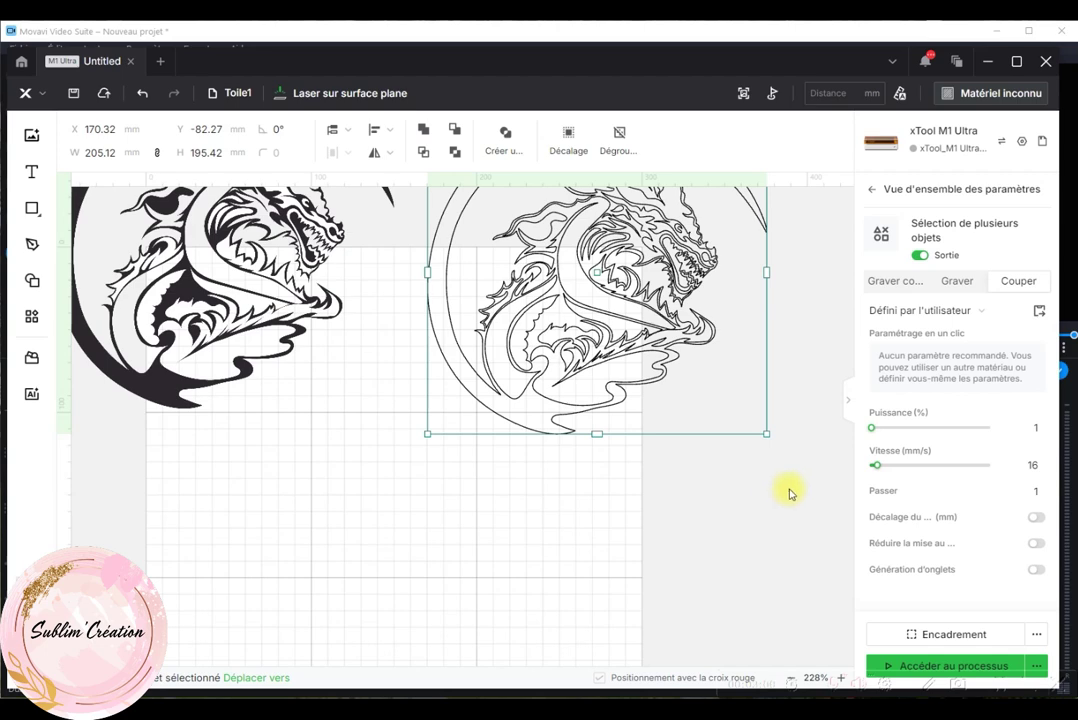
# Delete the dragon image and its tracing from the canvas.
pyautogui.scroll(-5, 789, 494)
pyautogui.moveTo(414, 229); pyautogui.dragTo(756, 511)
pyautogui.press('Delete')
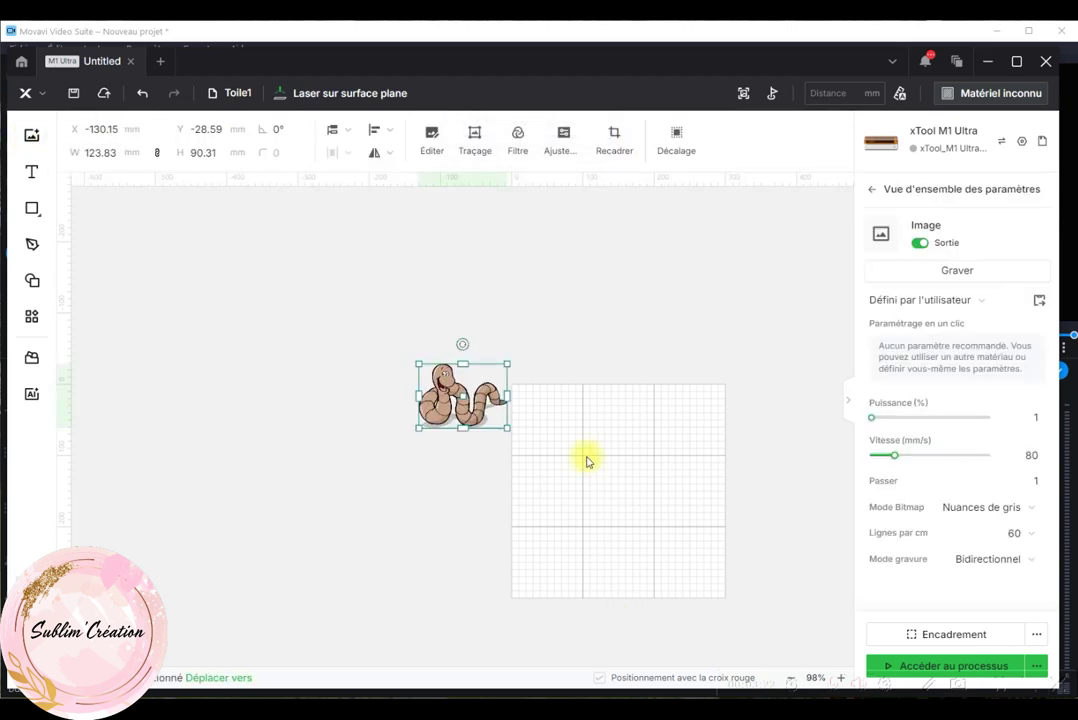
# Move the worm image onto the grid and enlarge it to about 220 × 160 mm.
pyautogui.moveTo(488, 392); pyautogui.dragTo(636, 451)
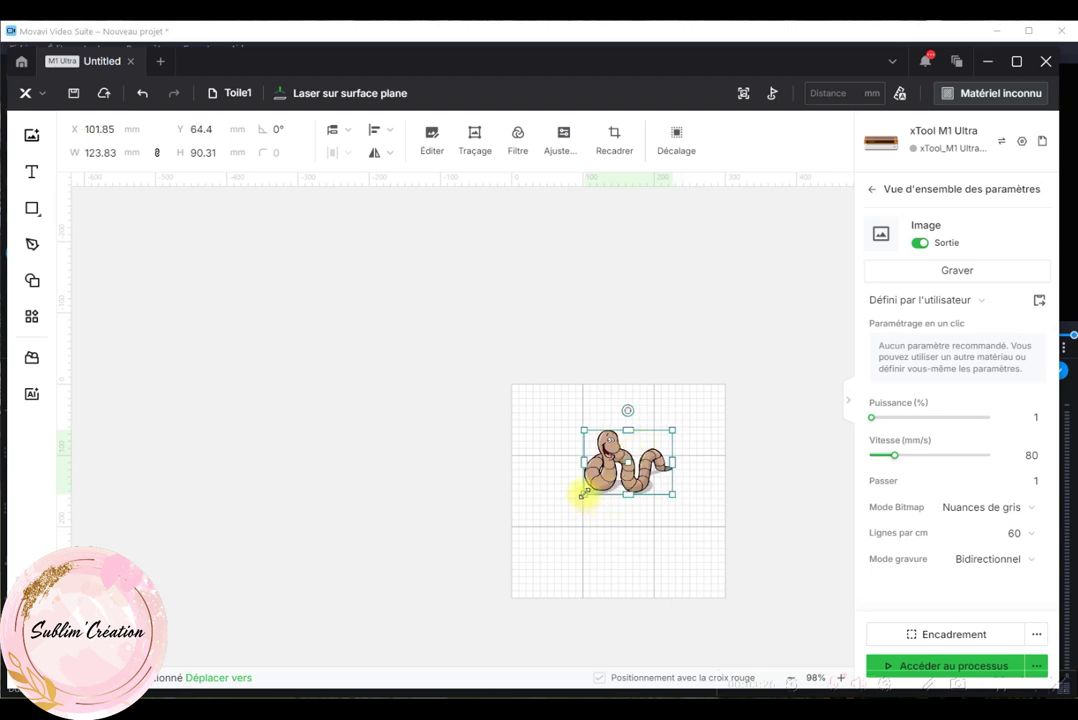
pyautogui.moveTo(583, 493); pyautogui.dragTo(538, 528)
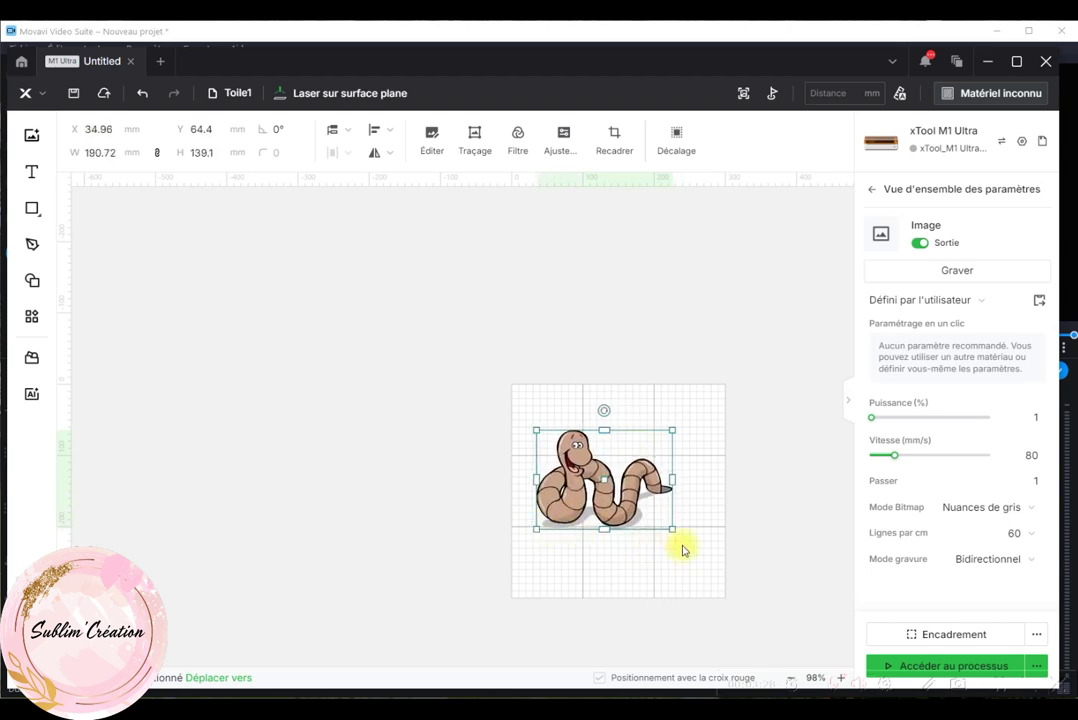
pyautogui.moveTo(673, 527); pyautogui.dragTo(693, 544)
pyautogui.scroll(-3, 677, 411)
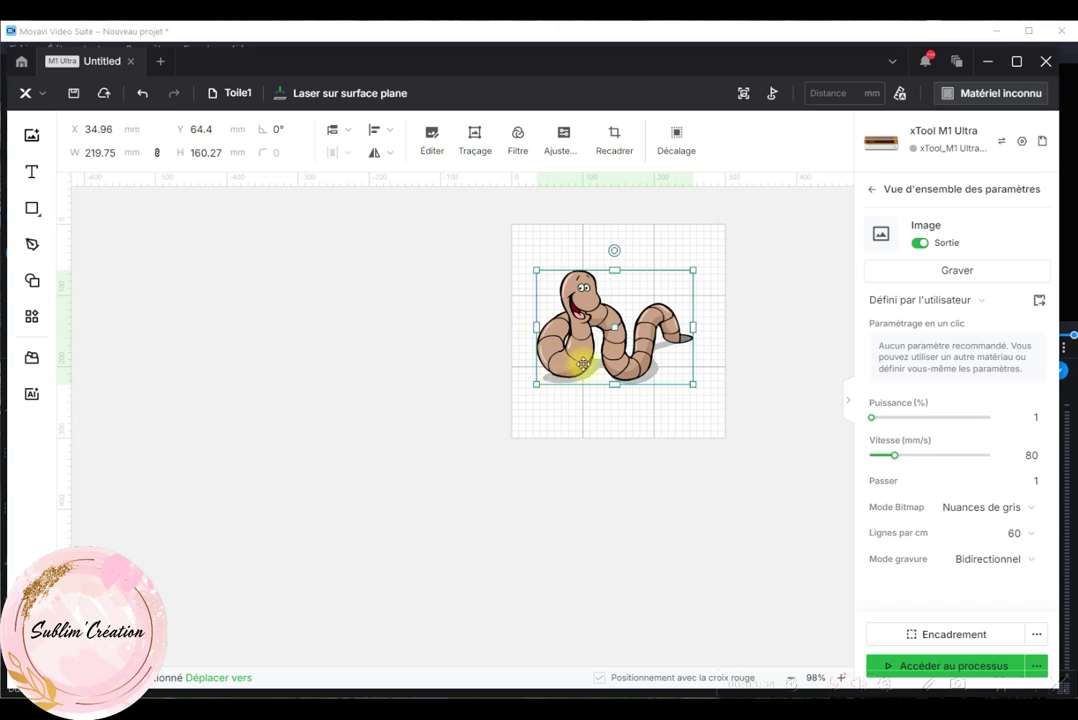
# Erase the two grey shadow areas beneath the worm's body with the magic wand and save the edited image.
pyautogui.click(430, 155)
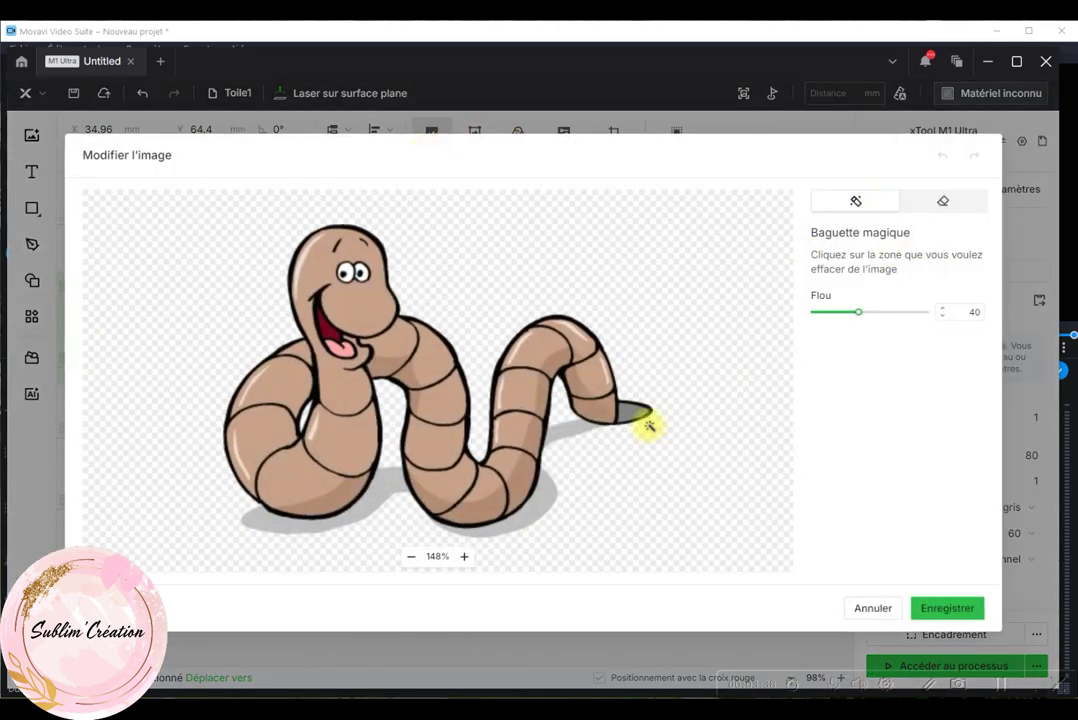
pyautogui.click(549, 508)
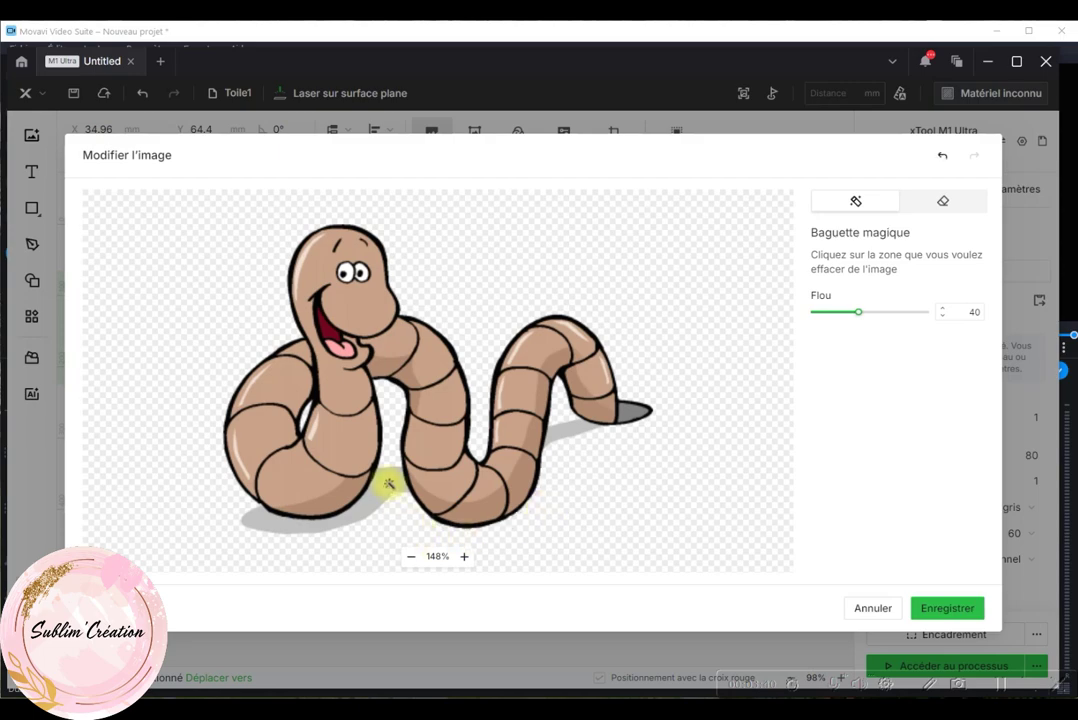
pyautogui.click(389, 484)
pyautogui.click(947, 608)
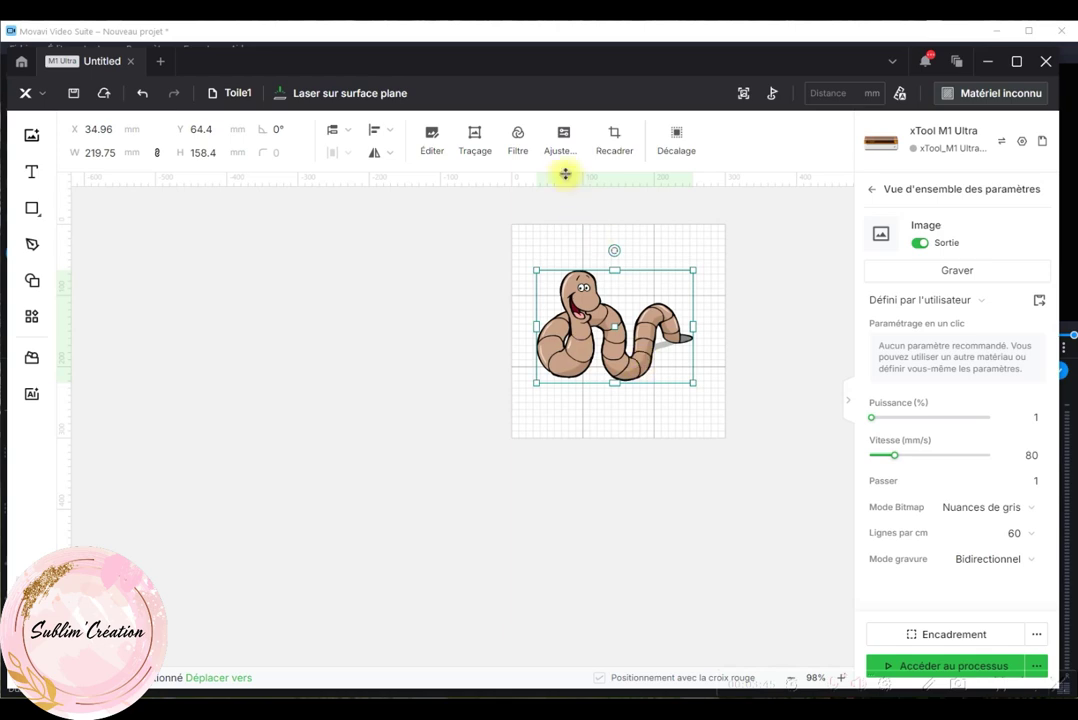
# Start an automatic vector trace of the worm image and set the color tolerance threshold to 64.
pyautogui.click(475, 151)
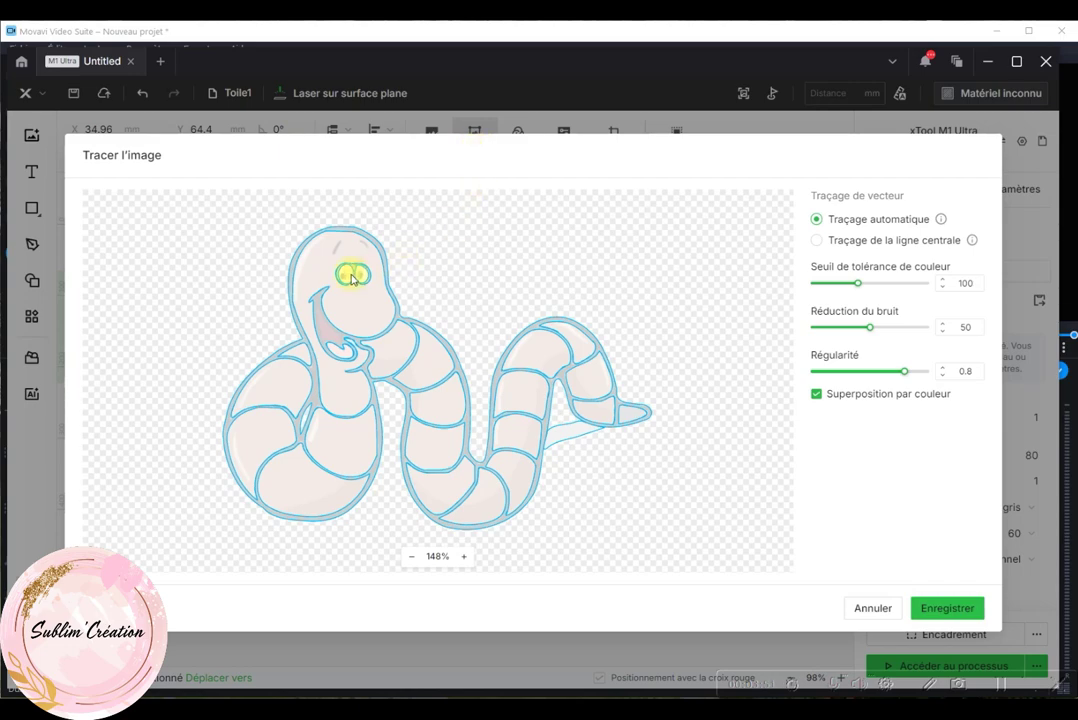
pyautogui.scroll(2, 358, 475)
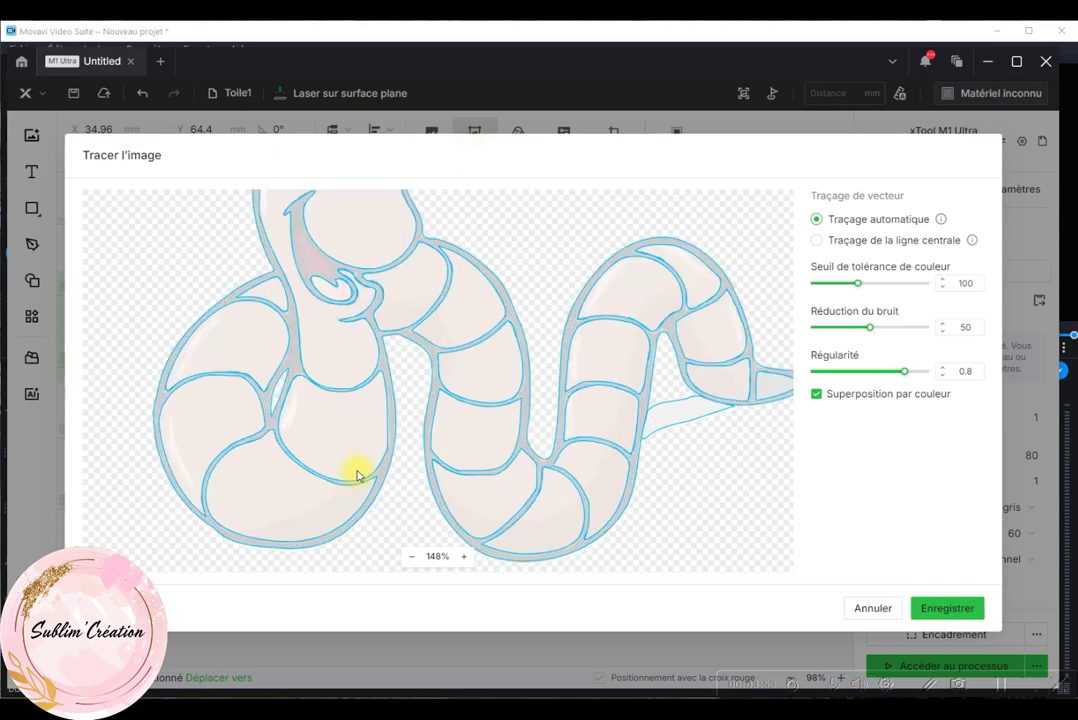
pyautogui.scroll(3, 356, 470)
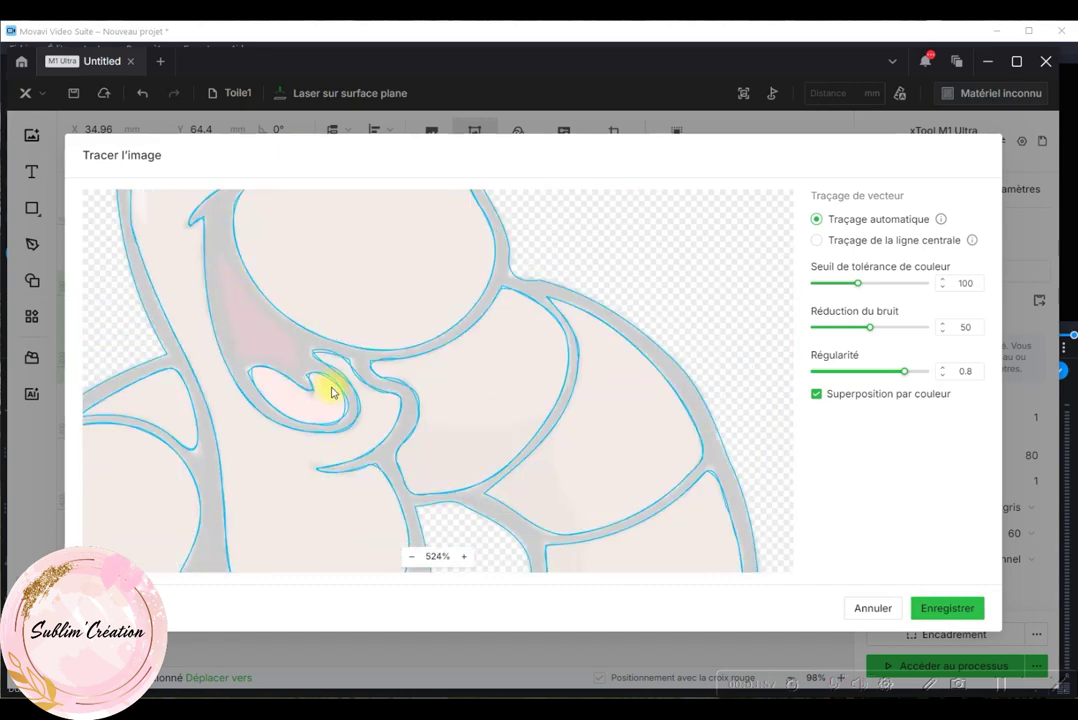
pyautogui.scroll(-4, 332, 385)
pyautogui.moveTo(861, 289)
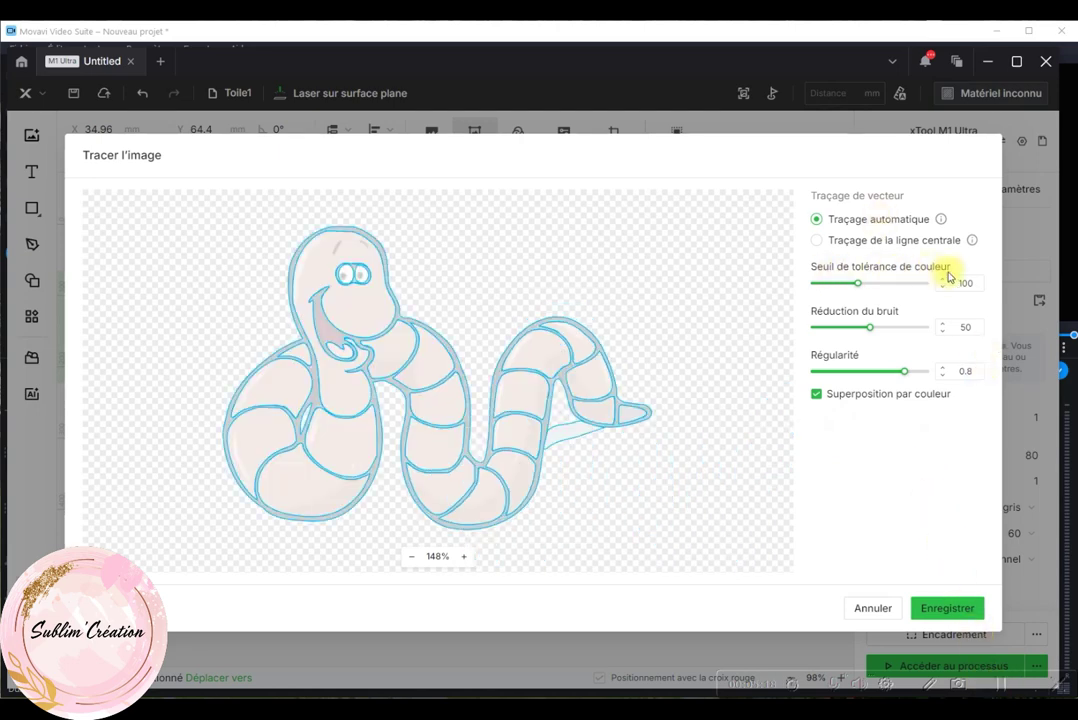
pyautogui.moveTo(859, 286)
pyautogui.mouseDown()
pyautogui.moveTo(910, 287)
pyautogui.moveTo(832, 283)
pyautogui.mouseUp()
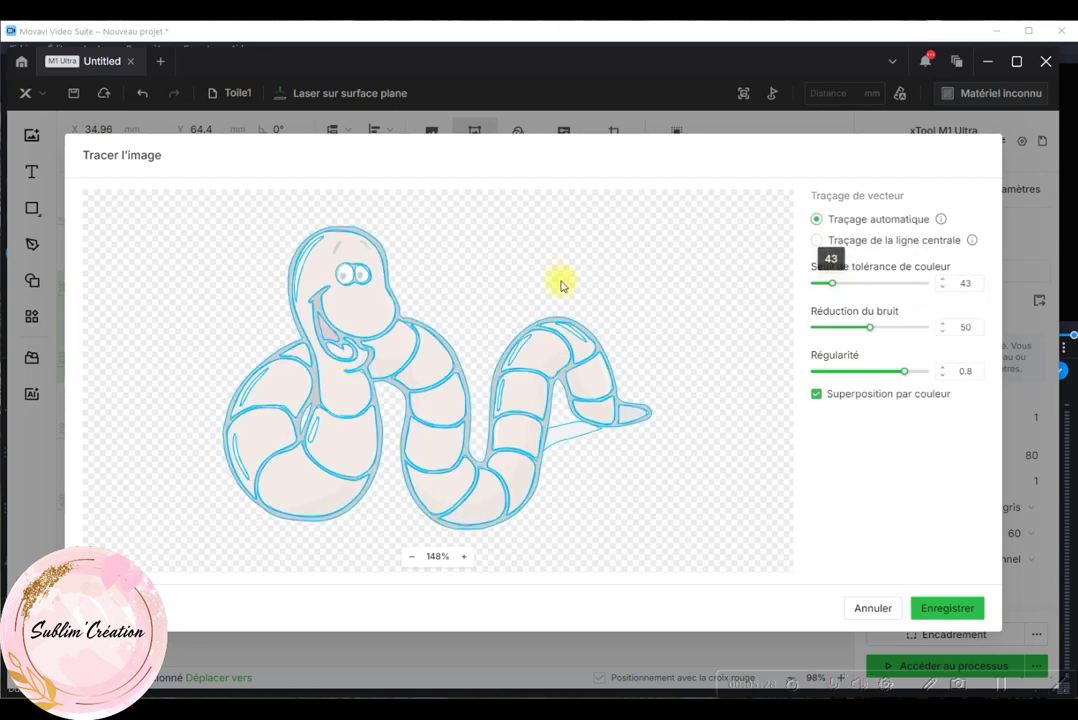
pyautogui.moveTo(835, 288)
pyautogui.moveTo(835, 288); pyautogui.dragTo(842, 286)
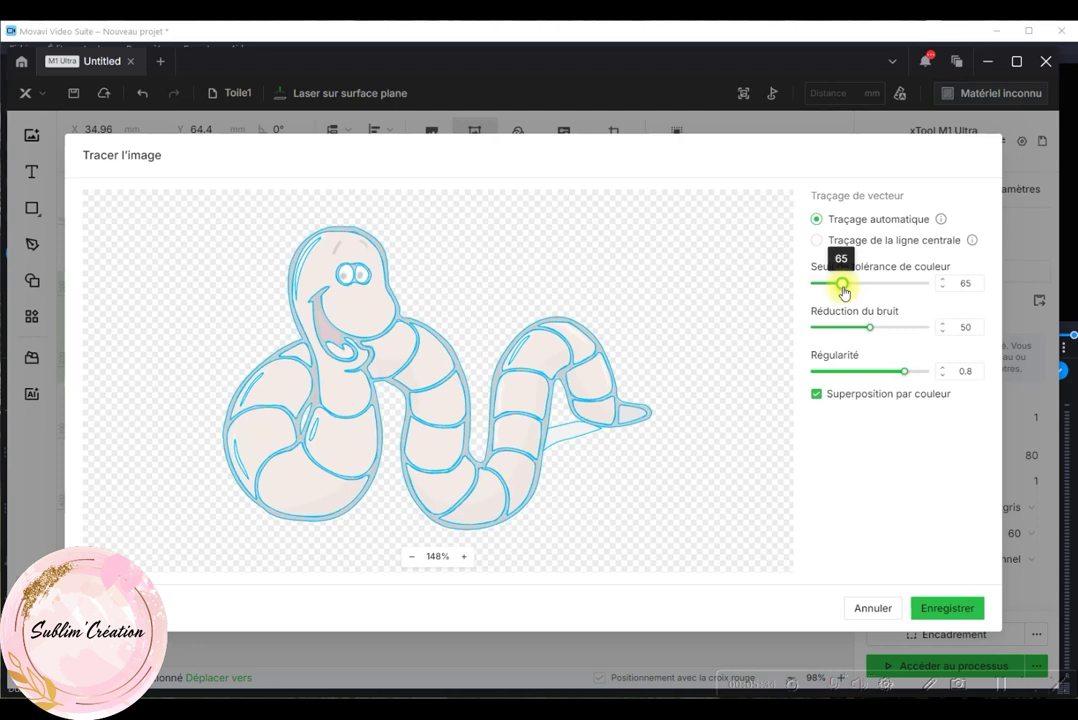
pyautogui.moveTo(843, 291); pyautogui.dragTo(857, 290)
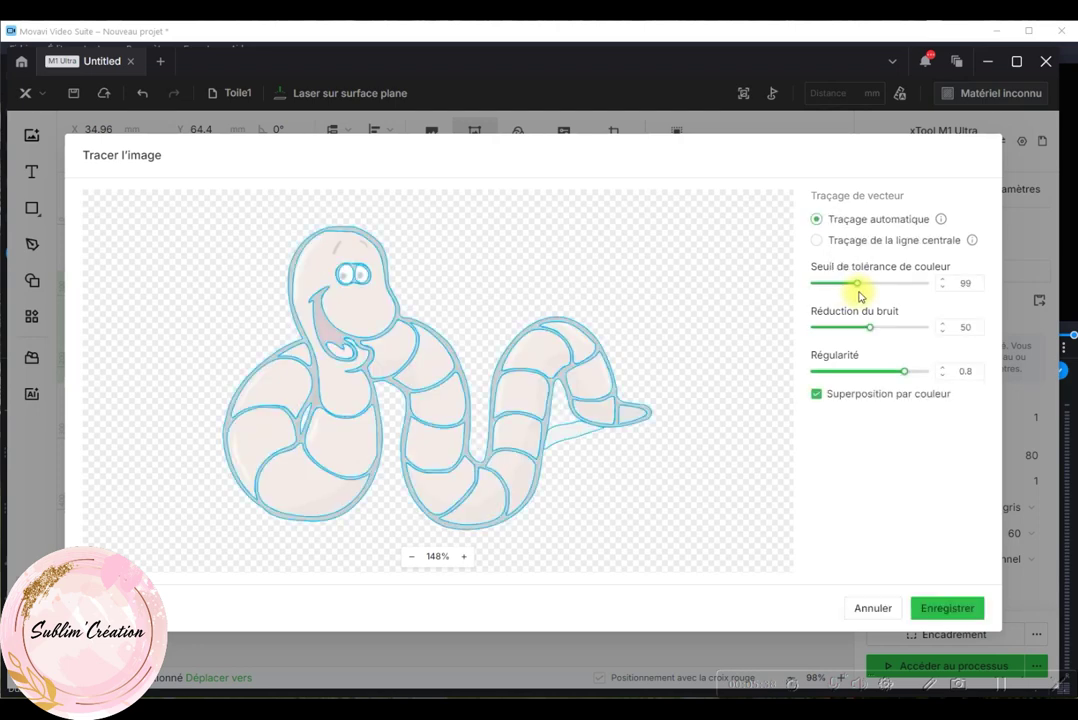
pyautogui.moveTo(857, 292); pyautogui.dragTo(842, 288)
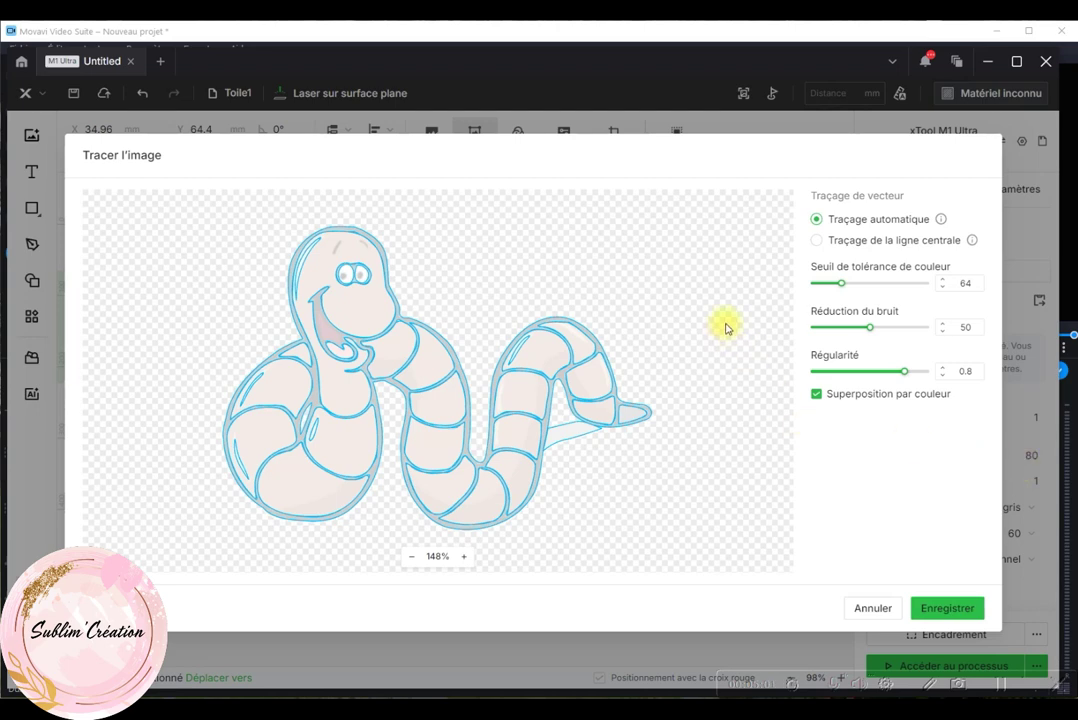
# Set the worm trace's noise reduction to 9 and its smoothness (Régularité) to 0.05.
pyautogui.moveTo(871, 332); pyautogui.dragTo(917, 332)
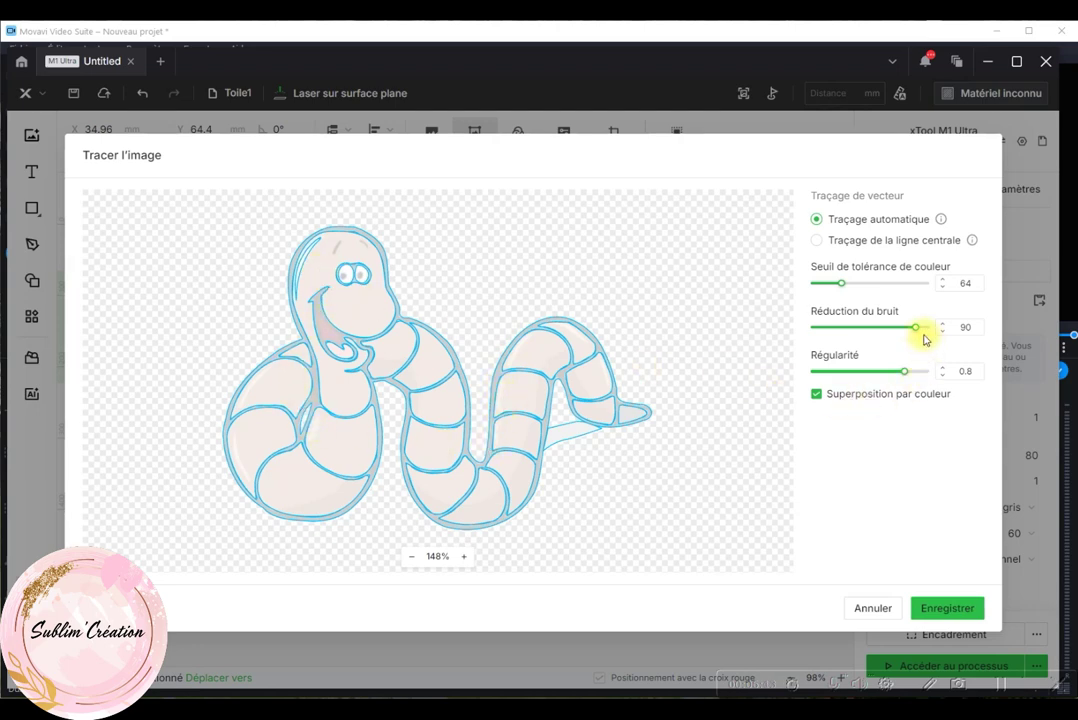
pyautogui.moveTo(916, 330); pyautogui.dragTo(833, 328)
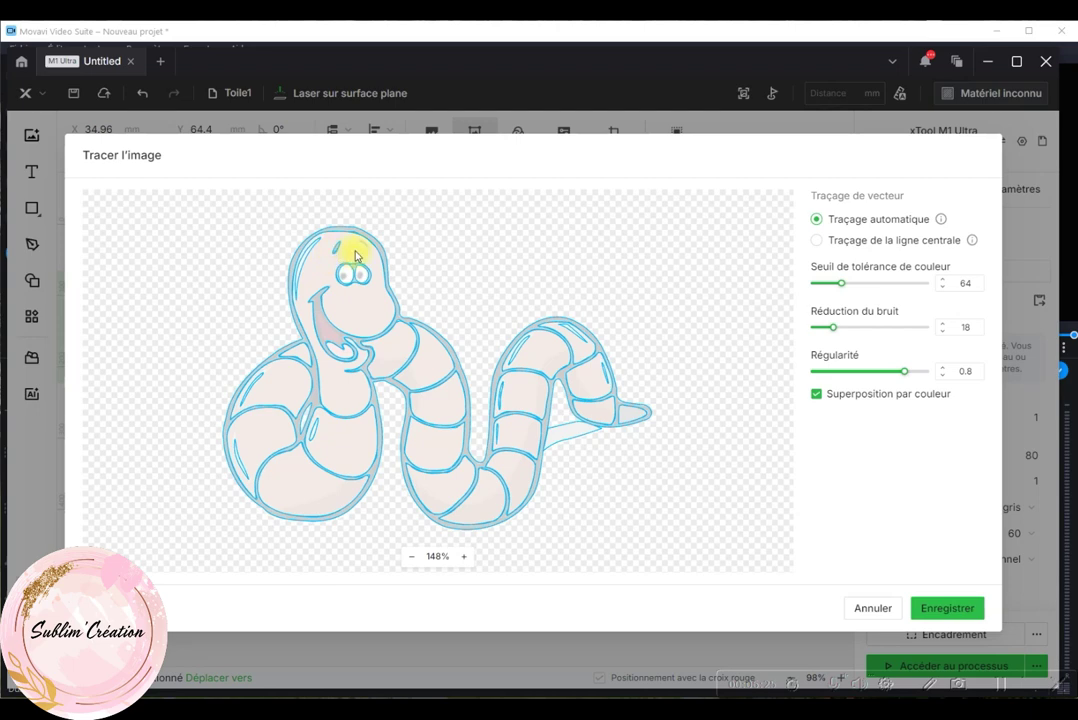
pyautogui.moveTo(832, 329); pyautogui.dragTo(823, 328)
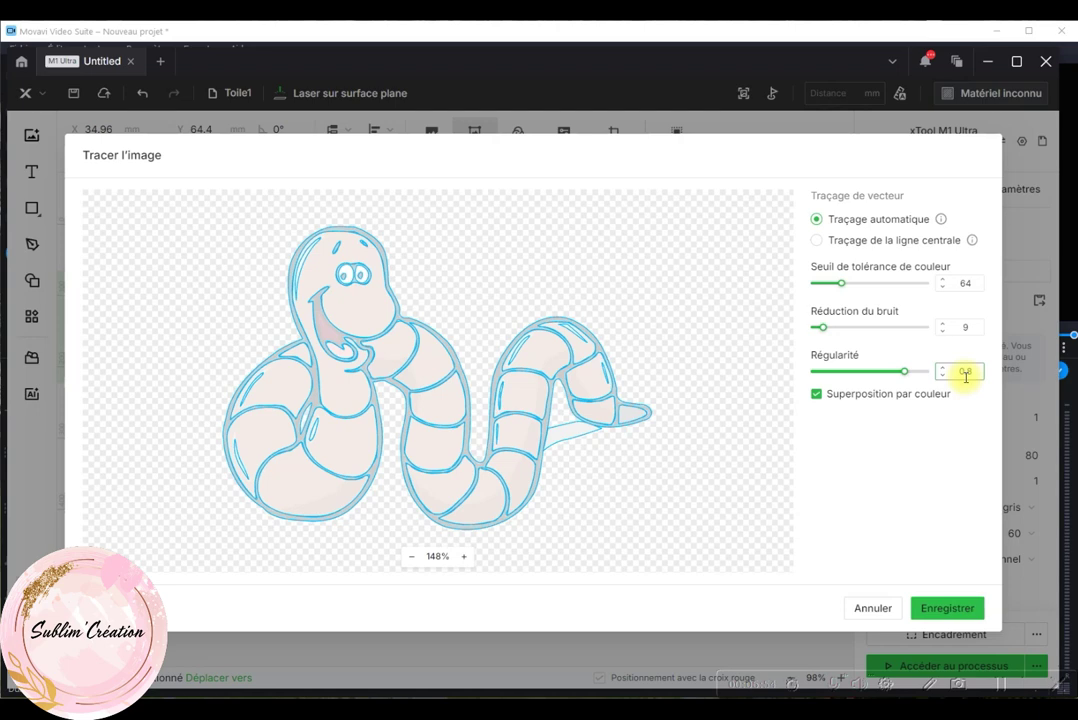
pyautogui.moveTo(905, 376)
pyautogui.moveTo(905, 376); pyautogui.dragTo(928, 375)
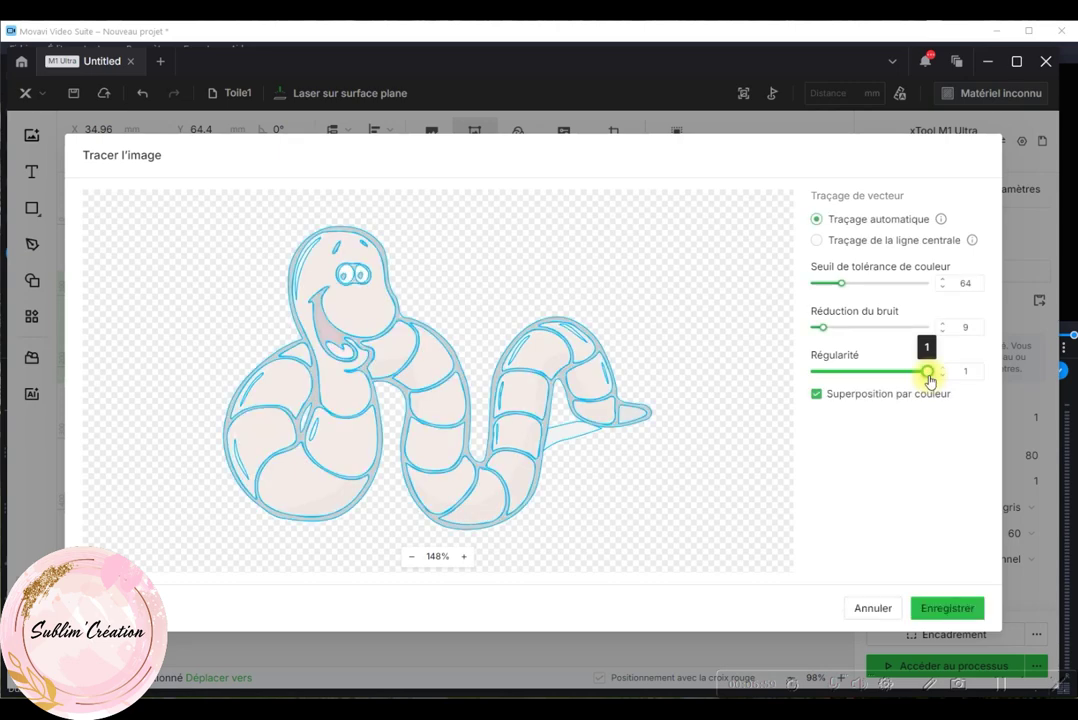
pyautogui.moveTo(926, 374); pyautogui.dragTo(818, 369)
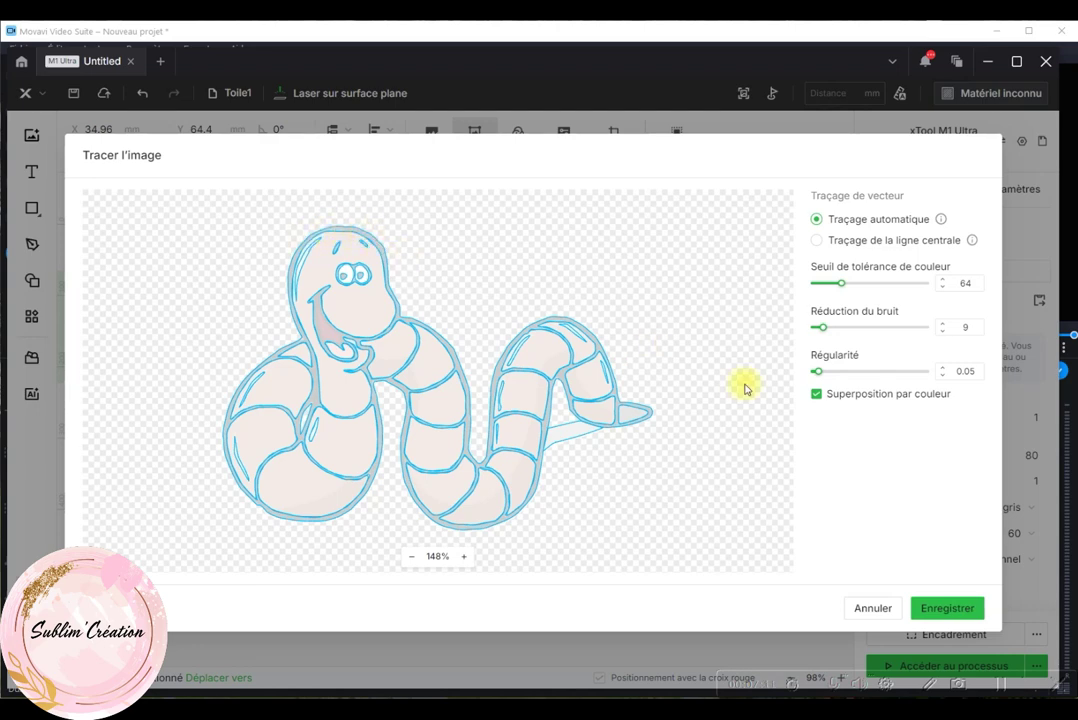
# Set the worm trace's smoothness (Régularité) to 1 and its noise reduction to 8.
pyautogui.moveTo(830, 378)
pyautogui.mouseDown()
pyautogui.moveTo(820, 373)
pyautogui.moveTo(914, 378)
pyautogui.moveTo(904, 375)
pyautogui.mouseUp()
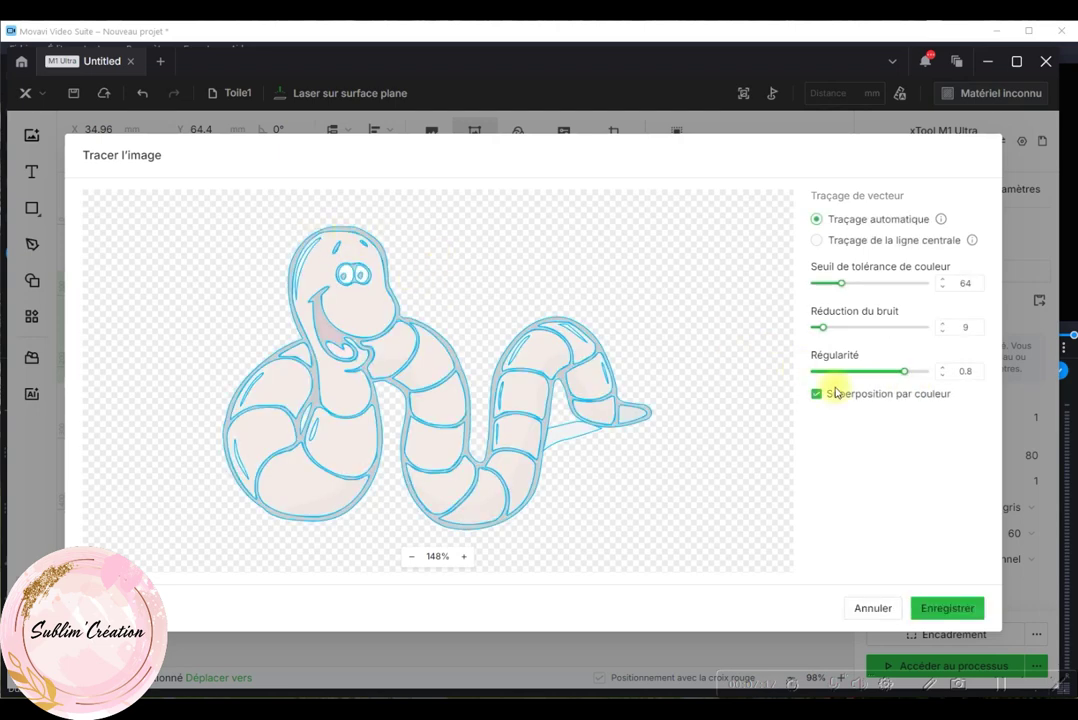
pyautogui.moveTo(905, 370)
pyautogui.mouseDown()
pyautogui.moveTo(930, 385)
pyautogui.moveTo(940, 378)
pyautogui.mouseUp()
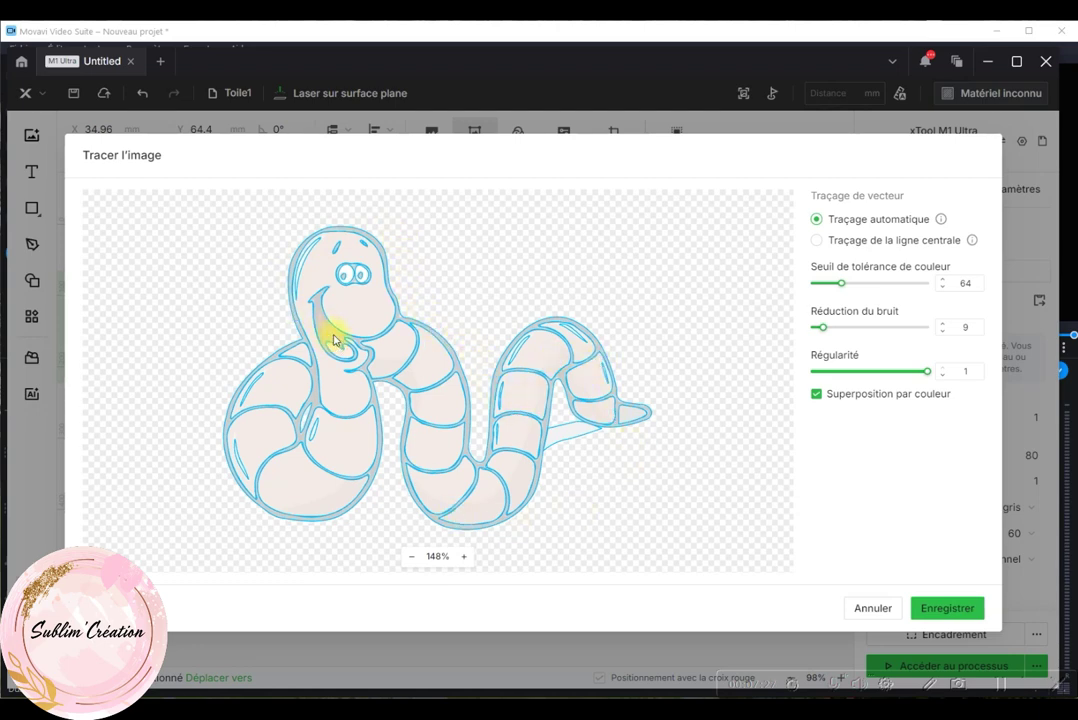
pyautogui.moveTo(818, 330); pyautogui.dragTo(812, 330)
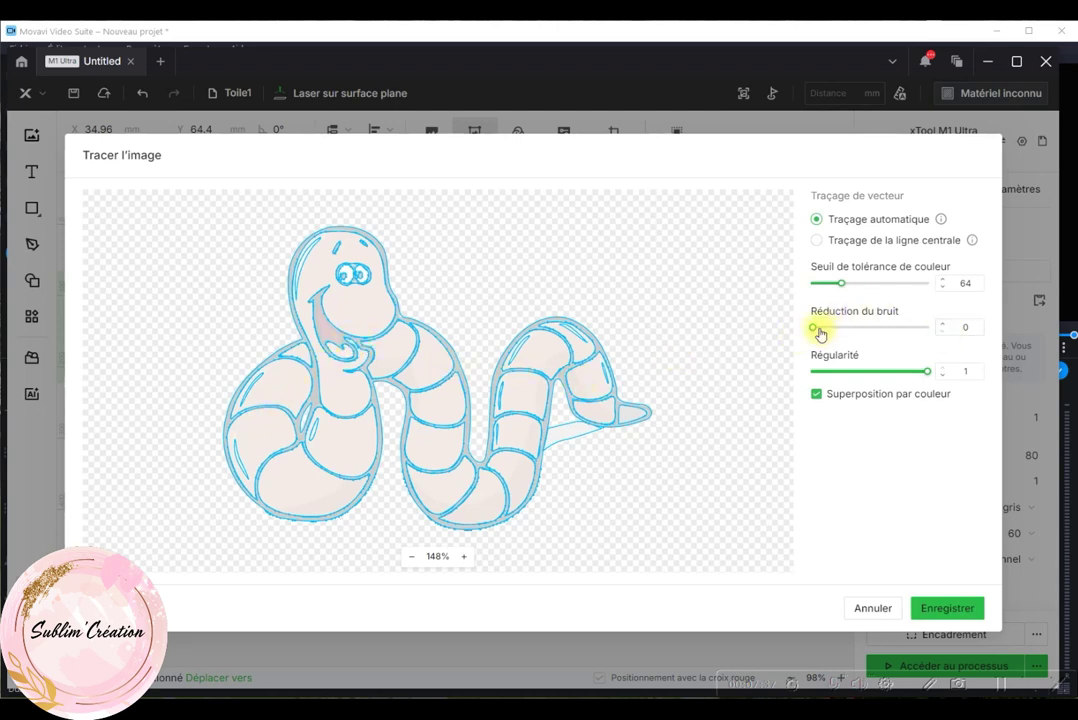
pyautogui.moveTo(815, 330)
pyautogui.moveTo(815, 331); pyautogui.dragTo(822, 332)
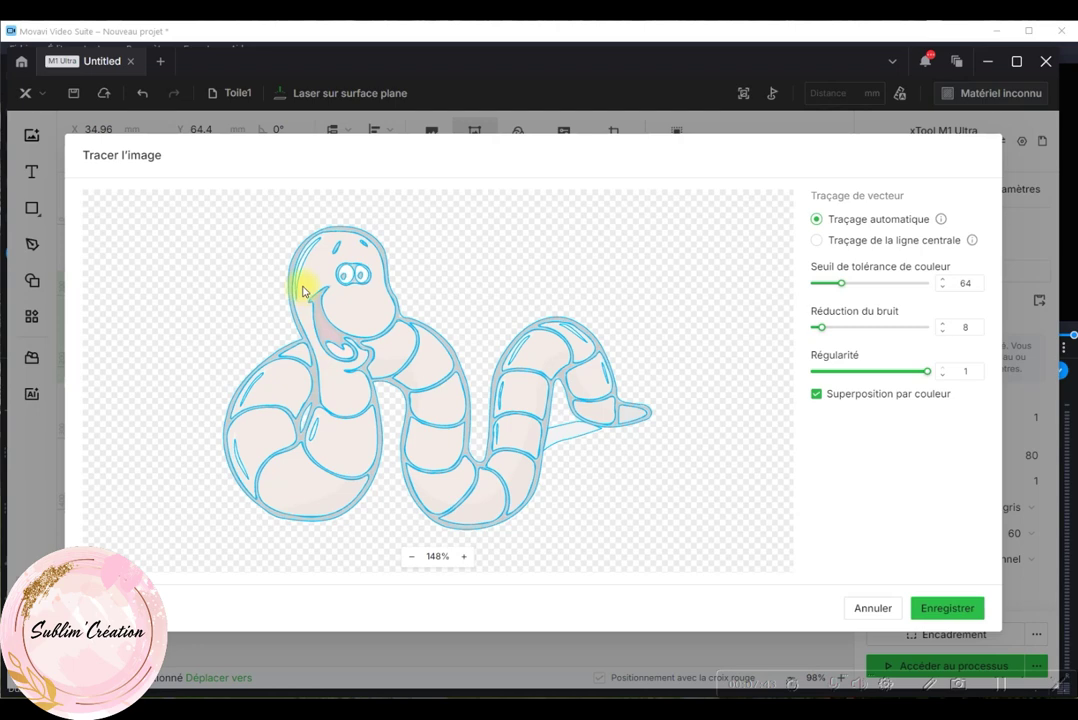
# Set the worm trace's color tolerance threshold to 47 and save the traced vector.
pyautogui.moveTo(842, 285)
pyautogui.moveTo(842, 285); pyautogui.dragTo(830, 282)
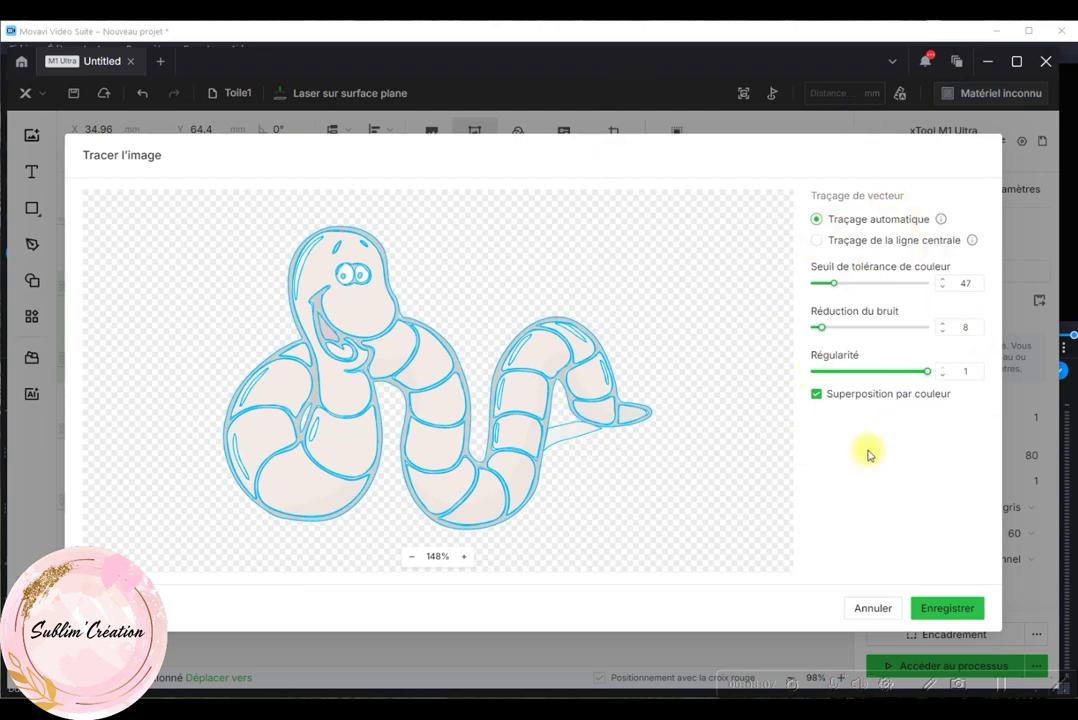
pyautogui.click(947, 608)
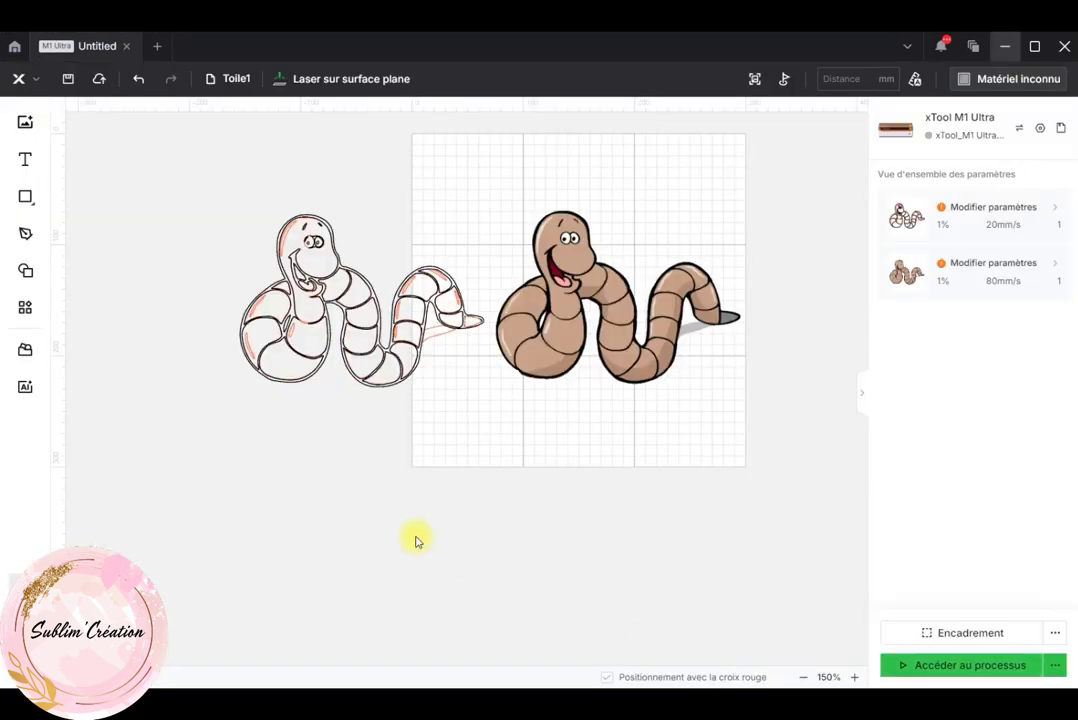
# Ungroup the traced worm vector into its separate shapes.
pyautogui.click(334, 393)
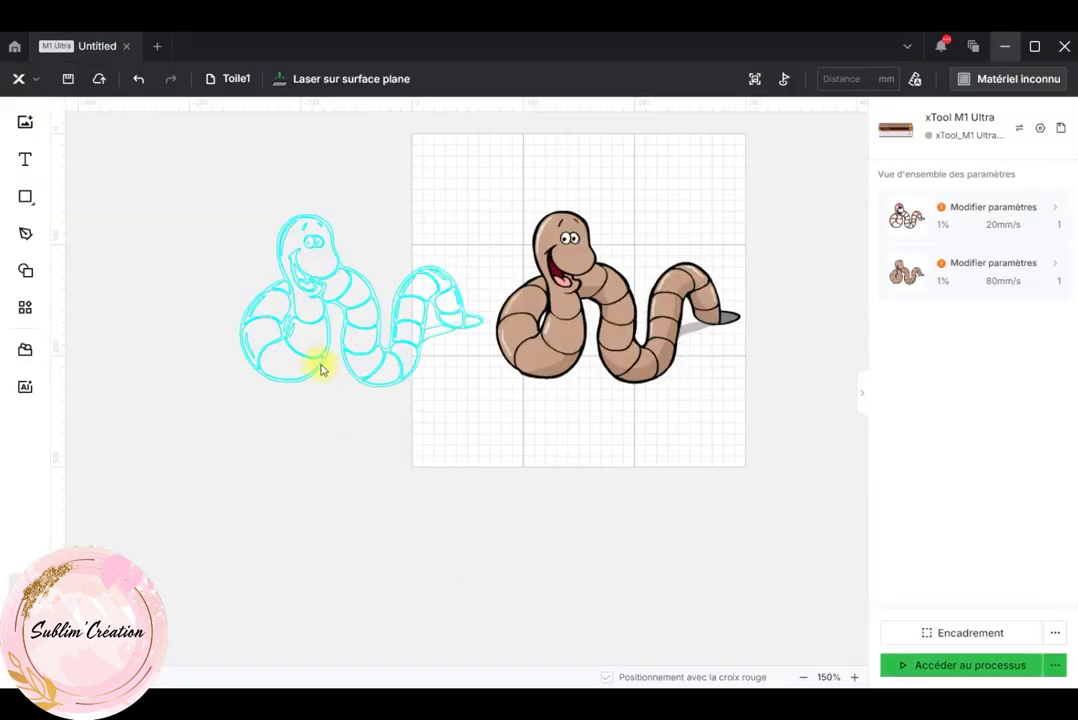
pyautogui.click(320, 368)
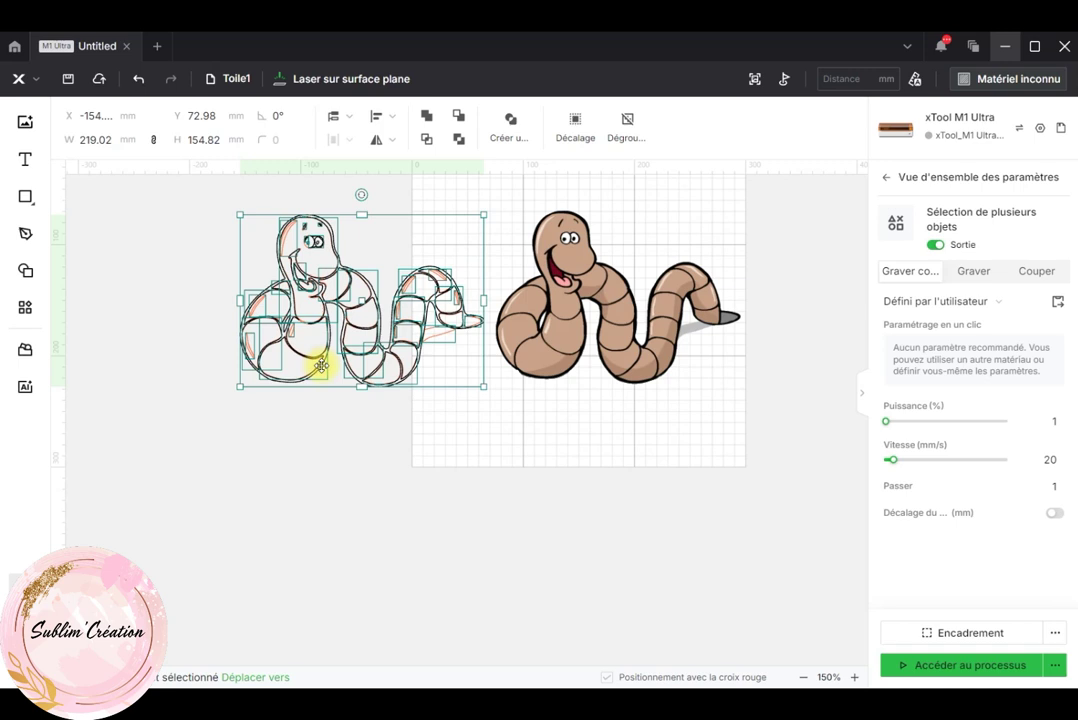
pyautogui.click(630, 126)
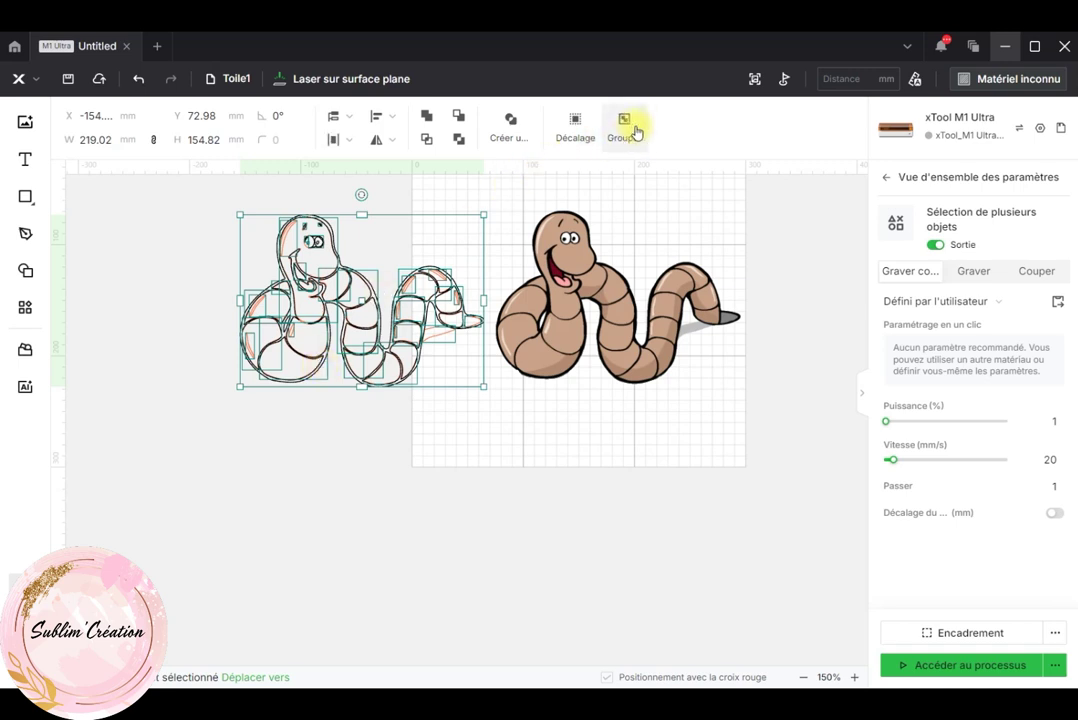
pyautogui.click(402, 519)
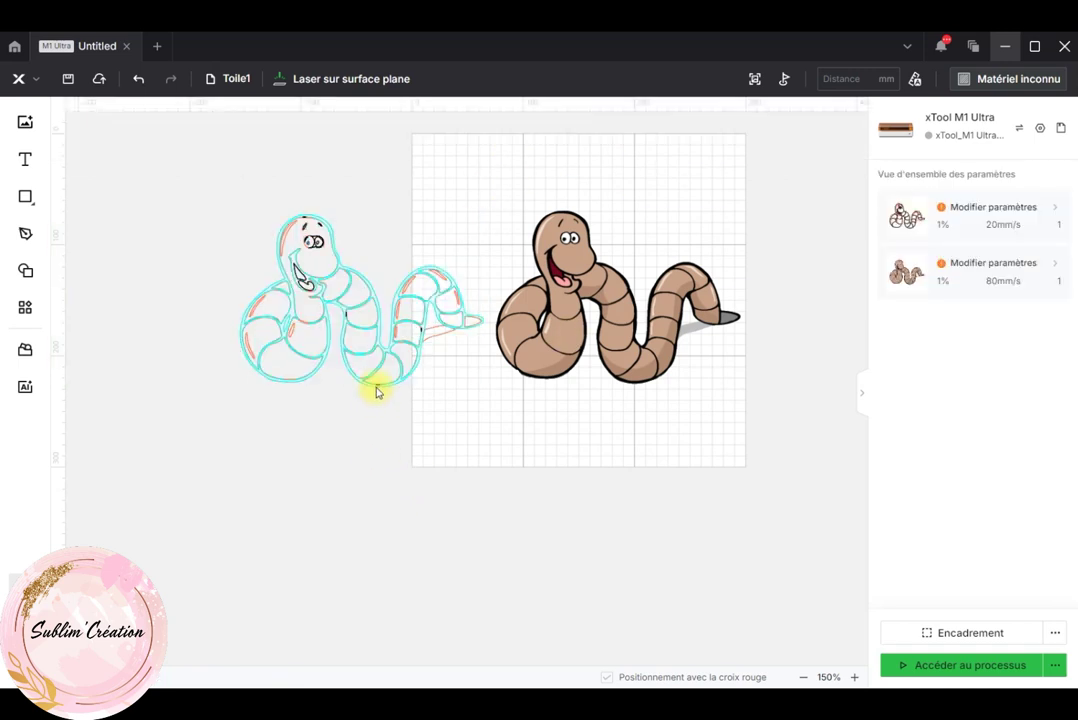
# Open the worm's black outline, a compound vector, for node editing.
pyautogui.click(378, 393)
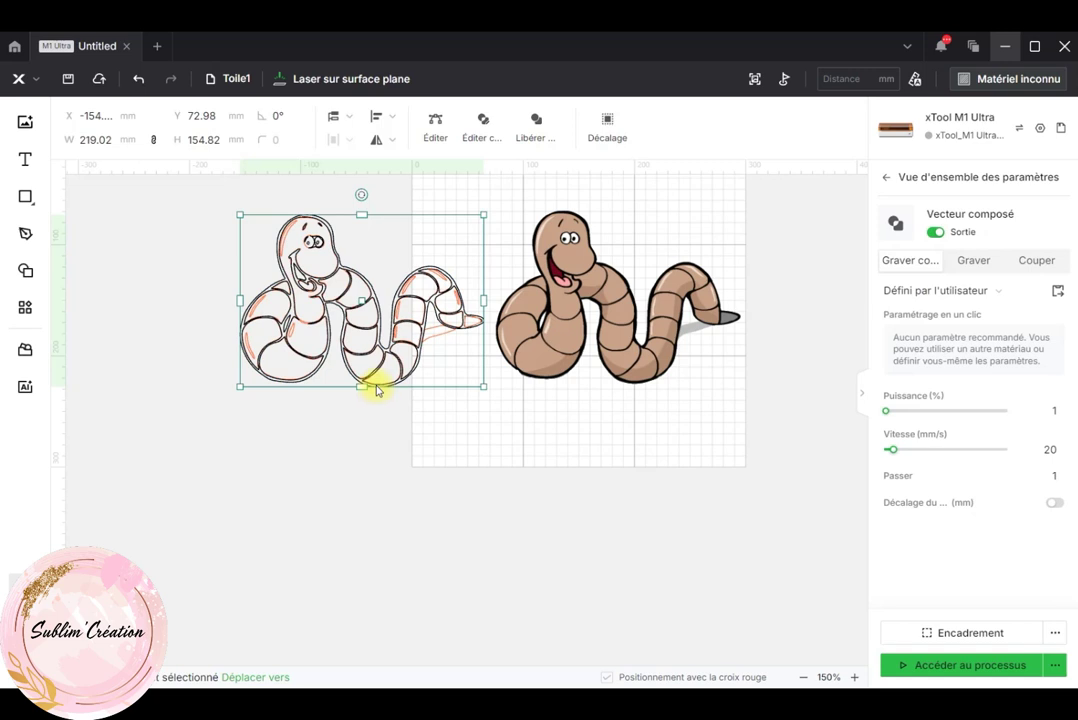
pyautogui.click(438, 140)
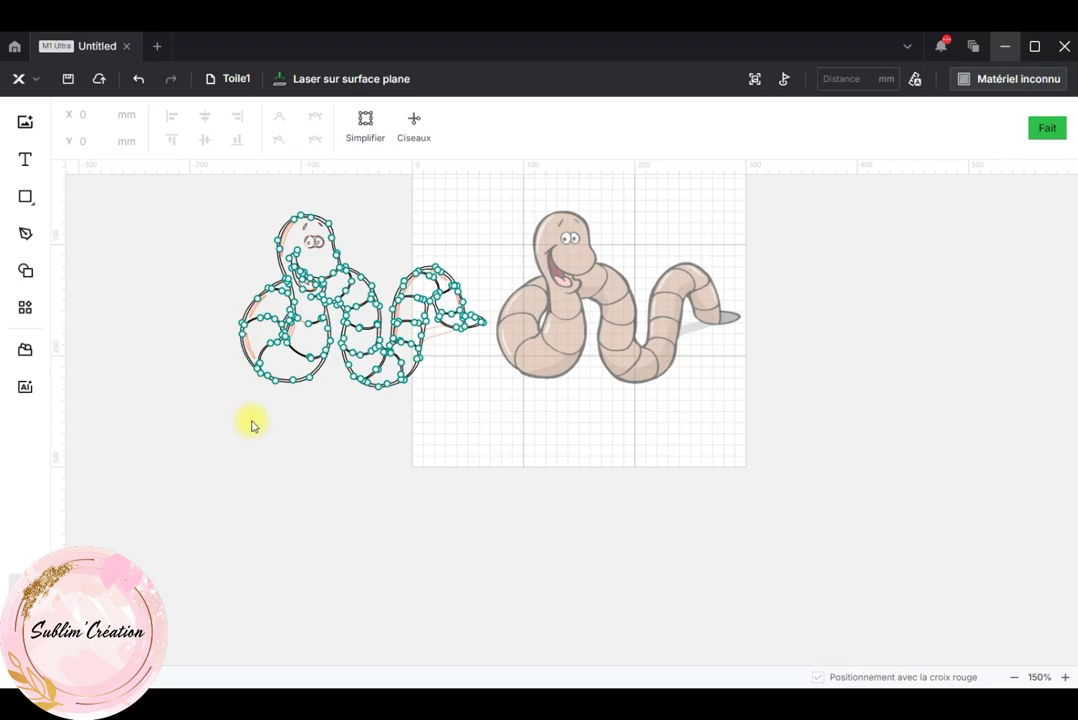
pyautogui.scroll(5, 241, 494)
pyautogui.scroll(5, 241, 494)
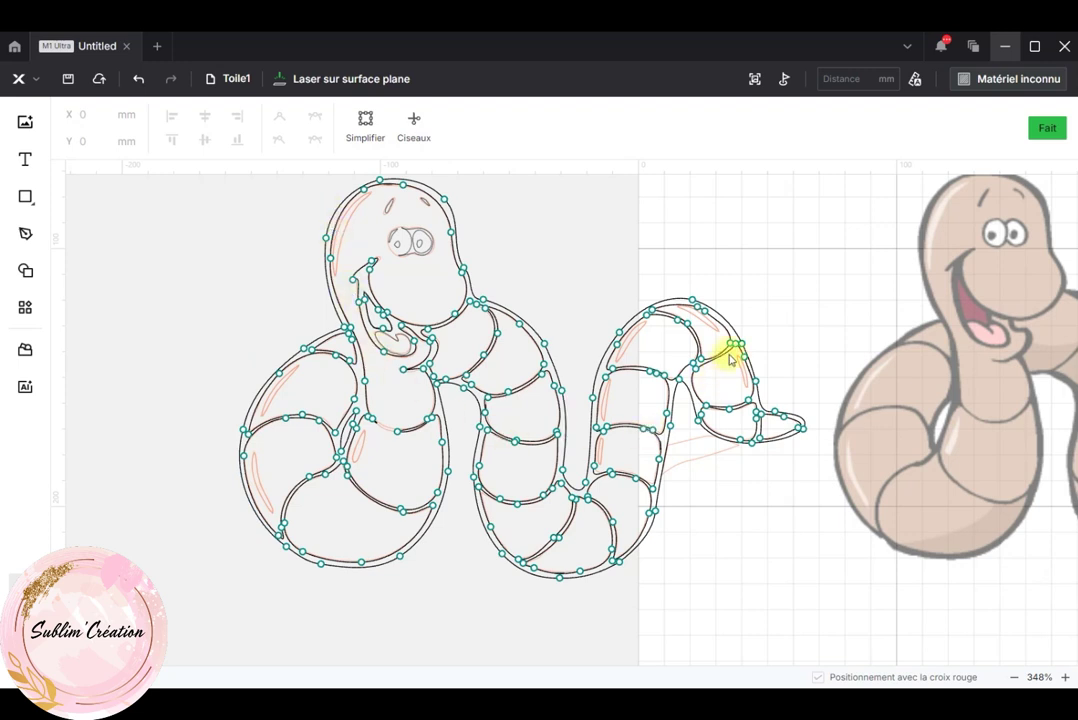
# Try raising two upper nodes on the outer outline of the worm's tail hump, and undo the move.
pyautogui.click(692, 300)
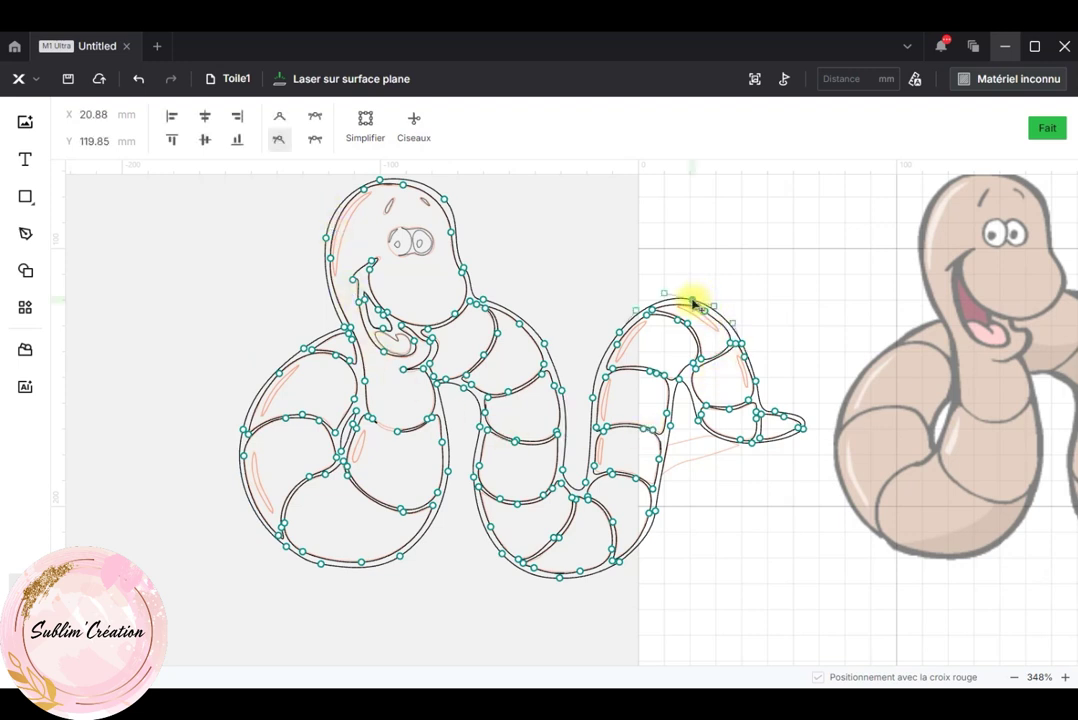
pyautogui.keyDown('shift'); pyautogui.click(620, 335); pyautogui.keyUp('shift')
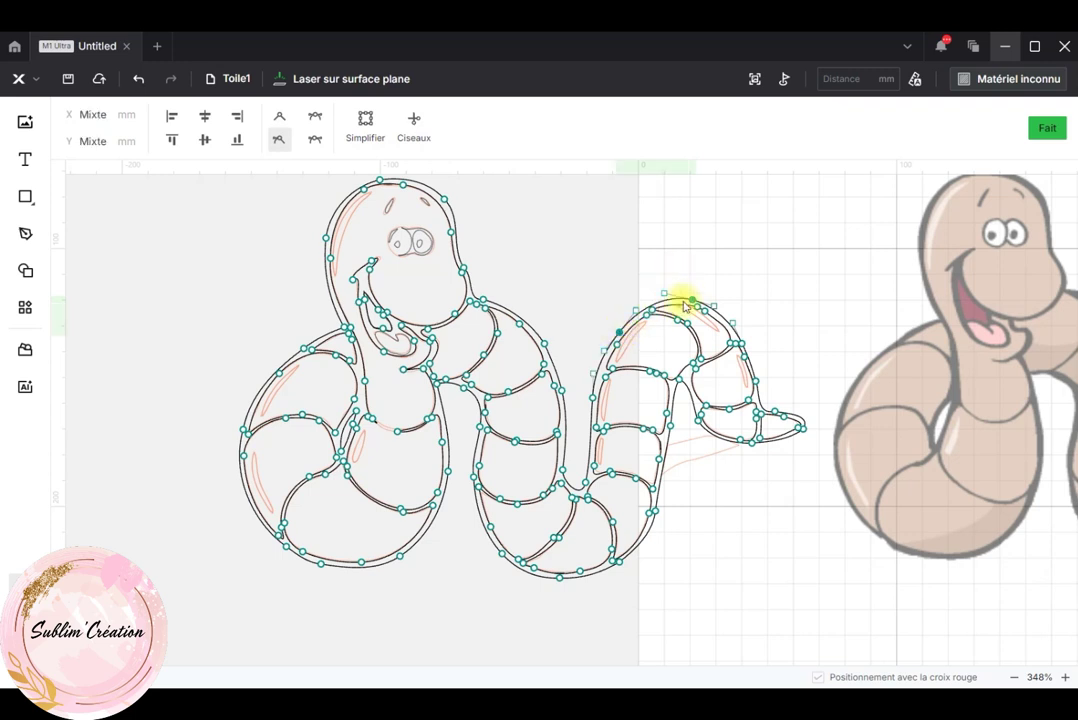
pyautogui.moveTo(620, 335); pyautogui.dragTo(611, 299)
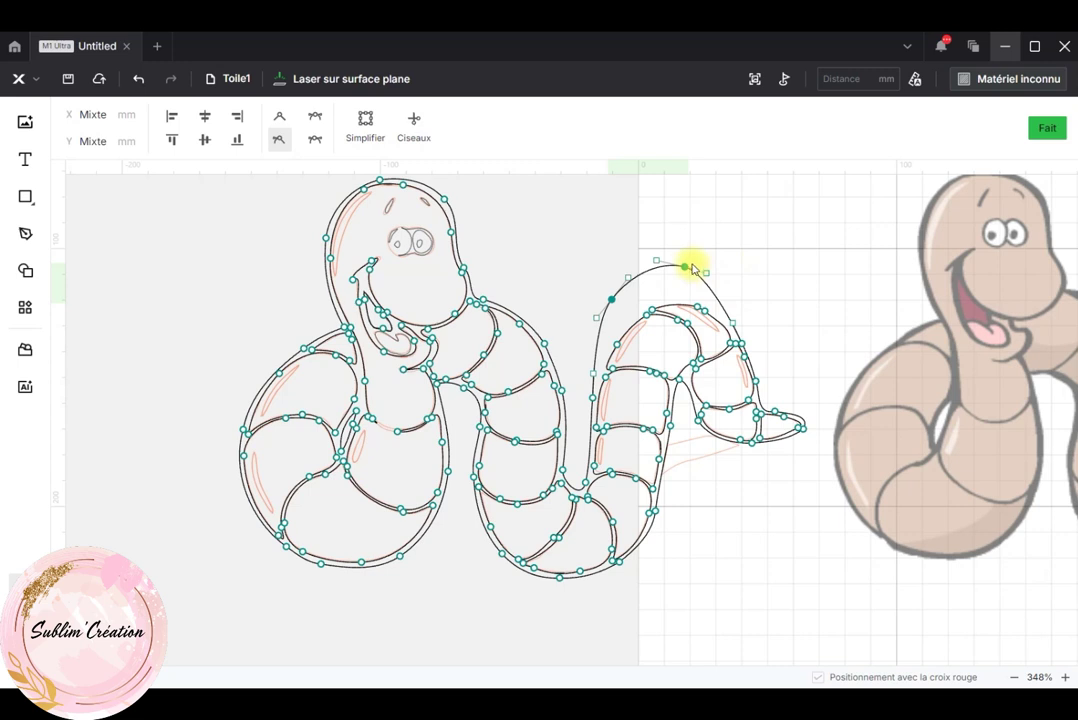
pyautogui.moveTo(685, 267); pyautogui.dragTo(688, 270)
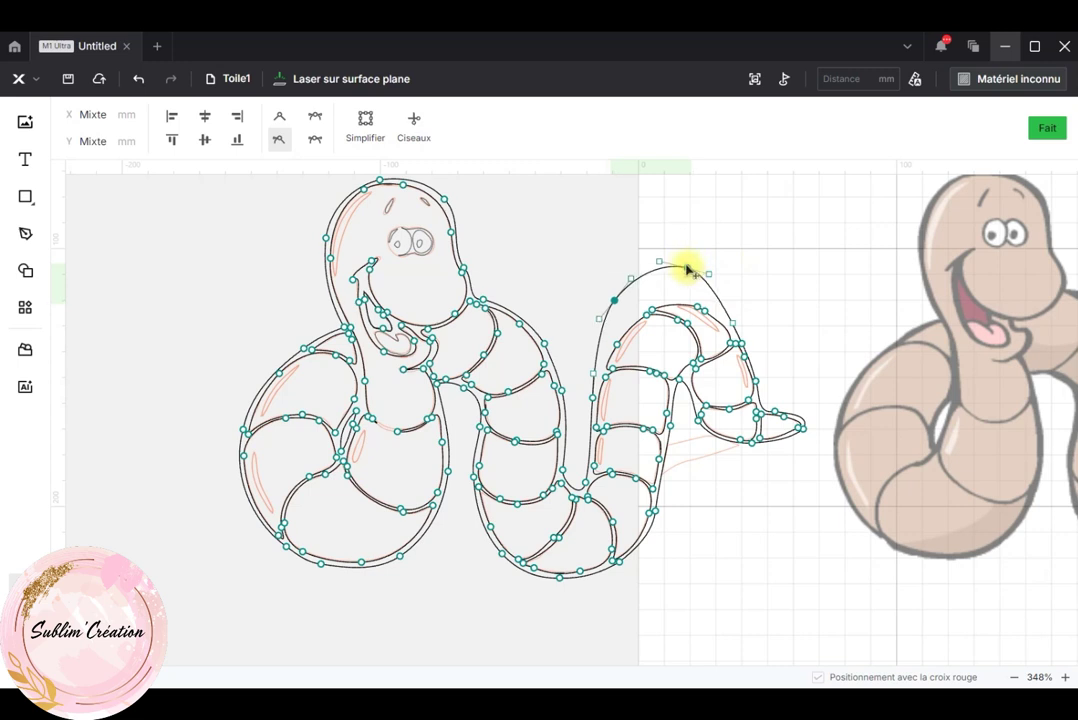
pyautogui.hotkey('ctrl', 'z')
pyautogui.hotkey('ctrl', 'z')
pyautogui.hotkey('ctrl', 'z')
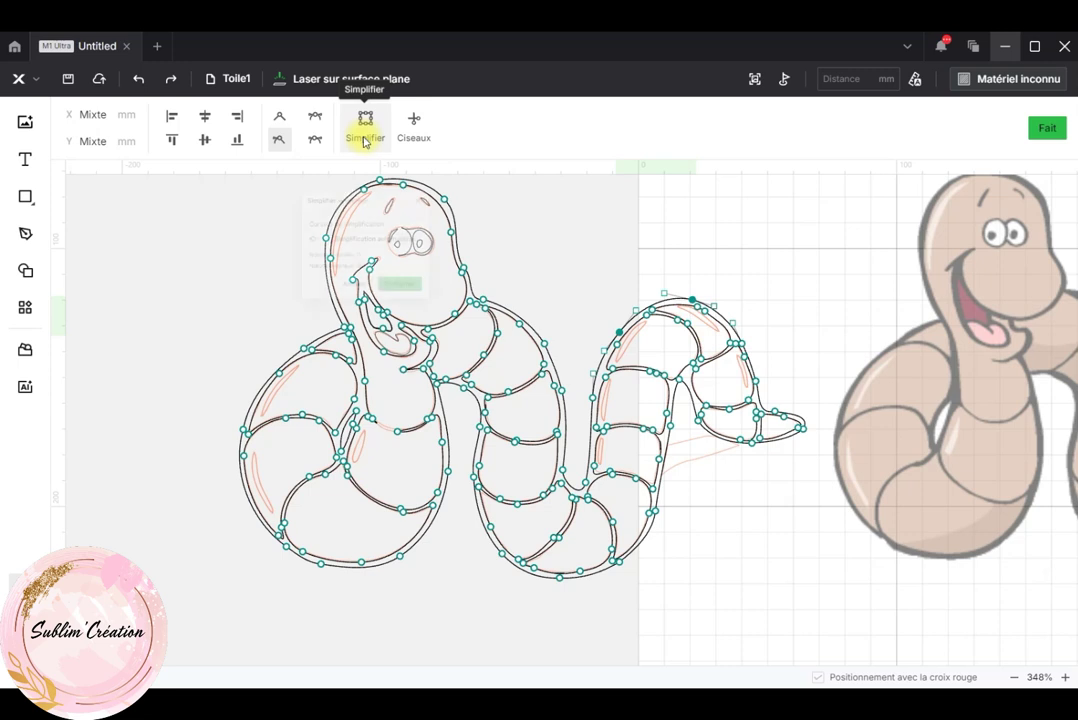
# Simplify the nodes of the worm's outline vector, finish node editing and deselect the outline.
pyautogui.click(365, 140)
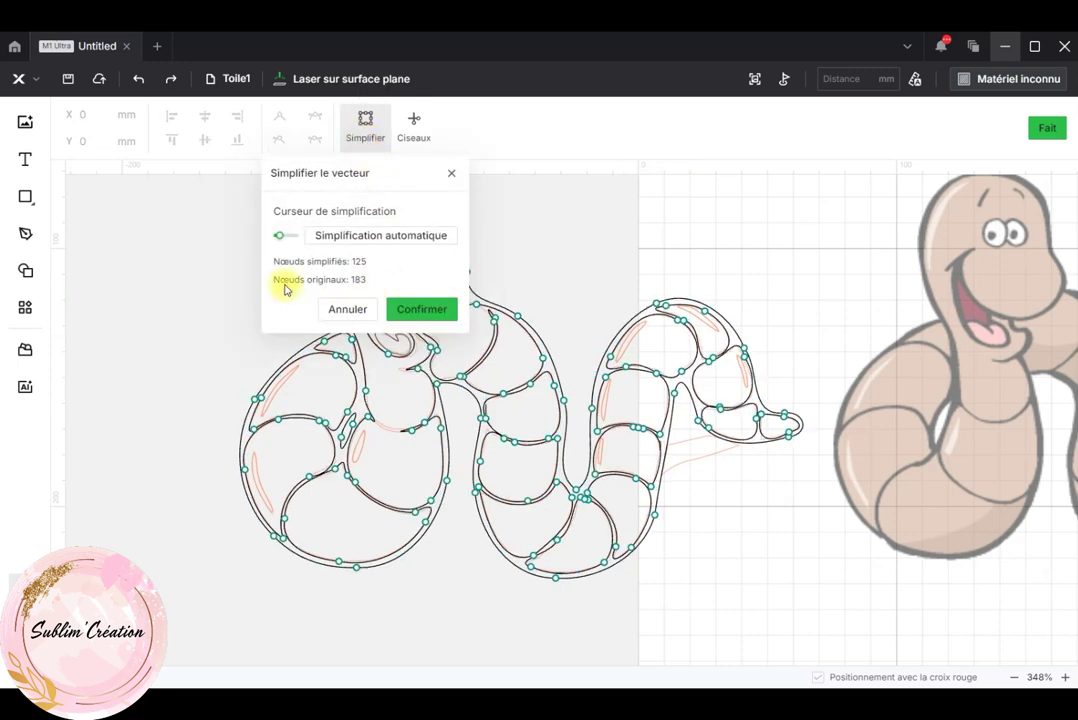
pyautogui.click(409, 311)
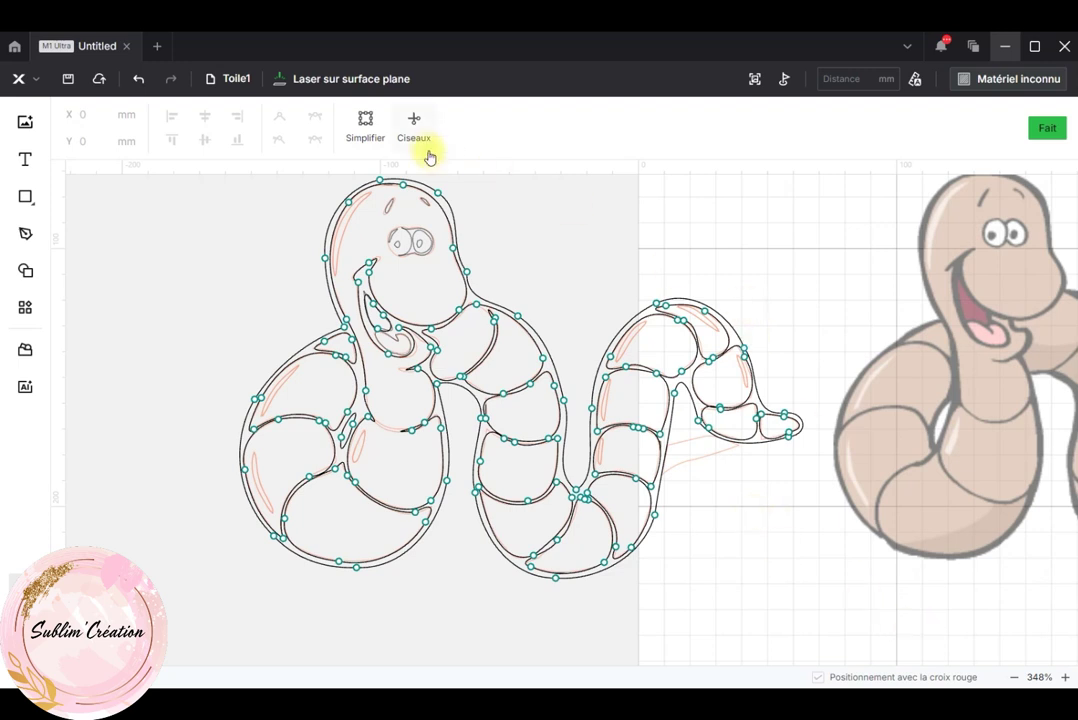
pyautogui.click(1049, 127)
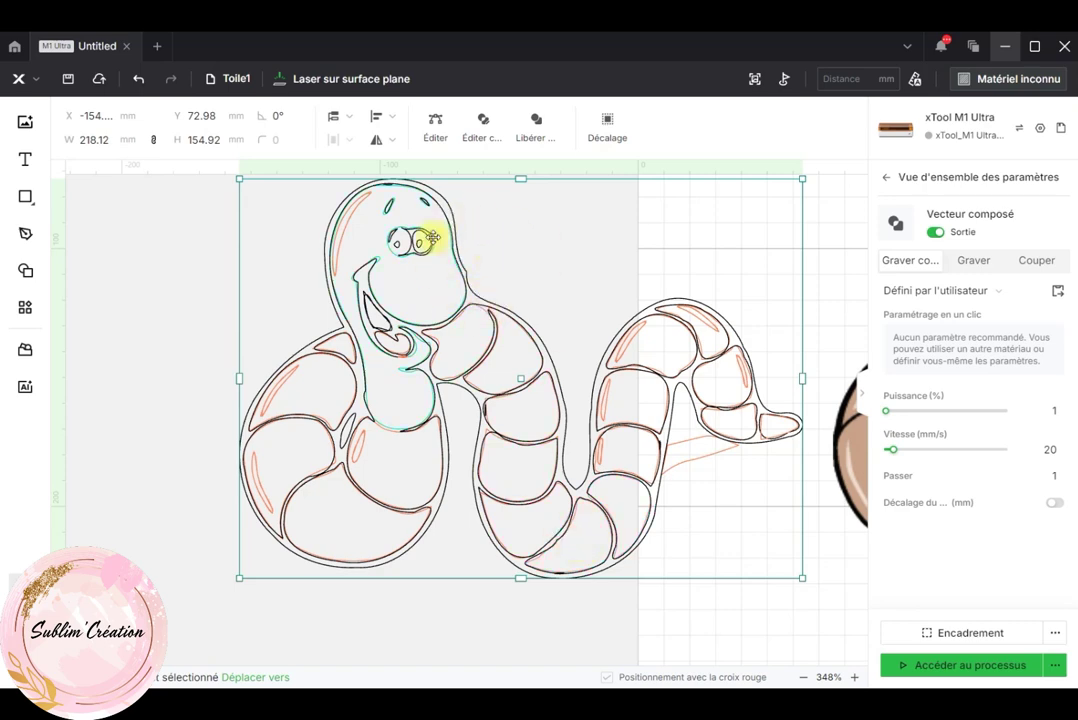
pyautogui.scroll(-5, 505, 505)
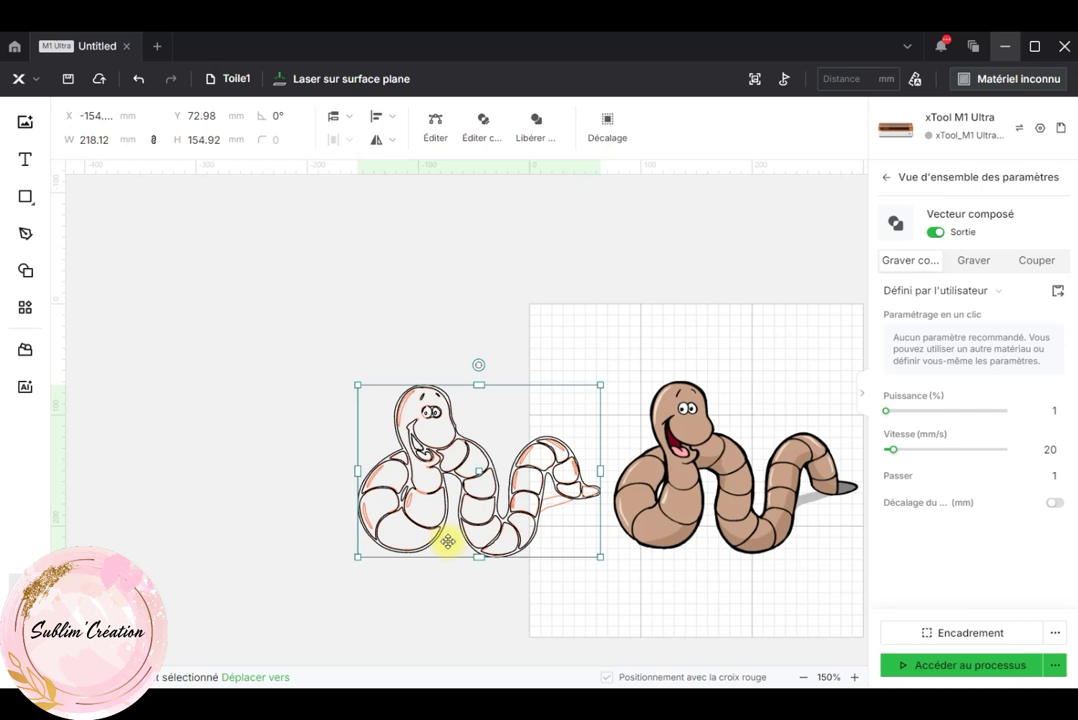
pyautogui.click(663, 292)
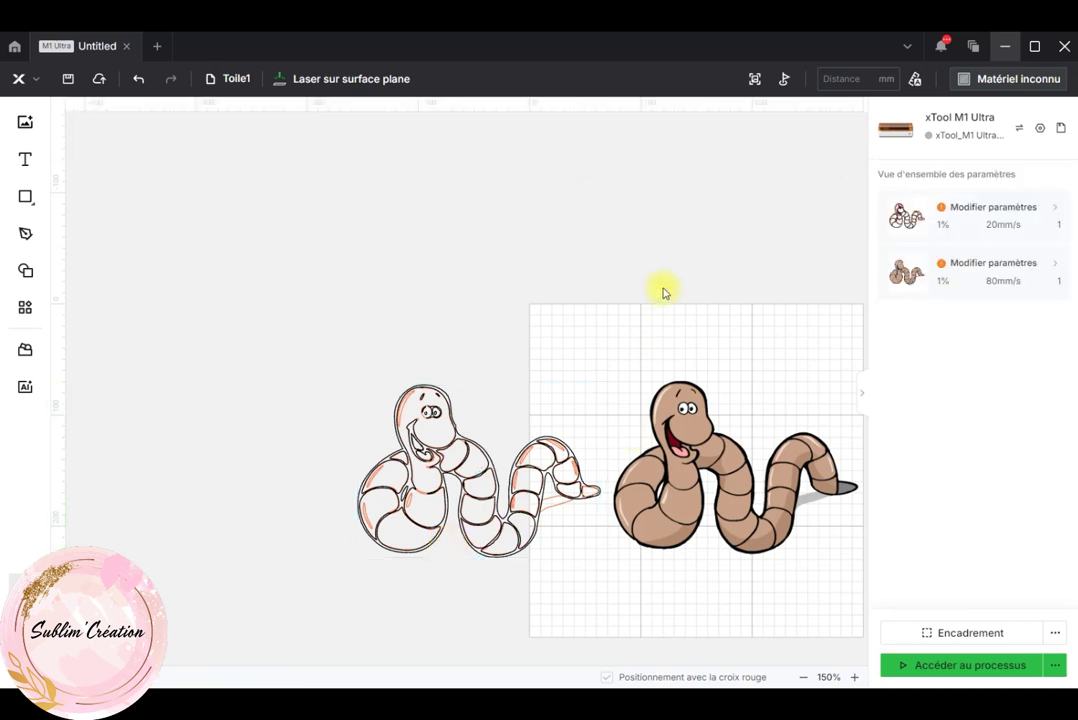
pyautogui.scroll(-1, 595, 378)
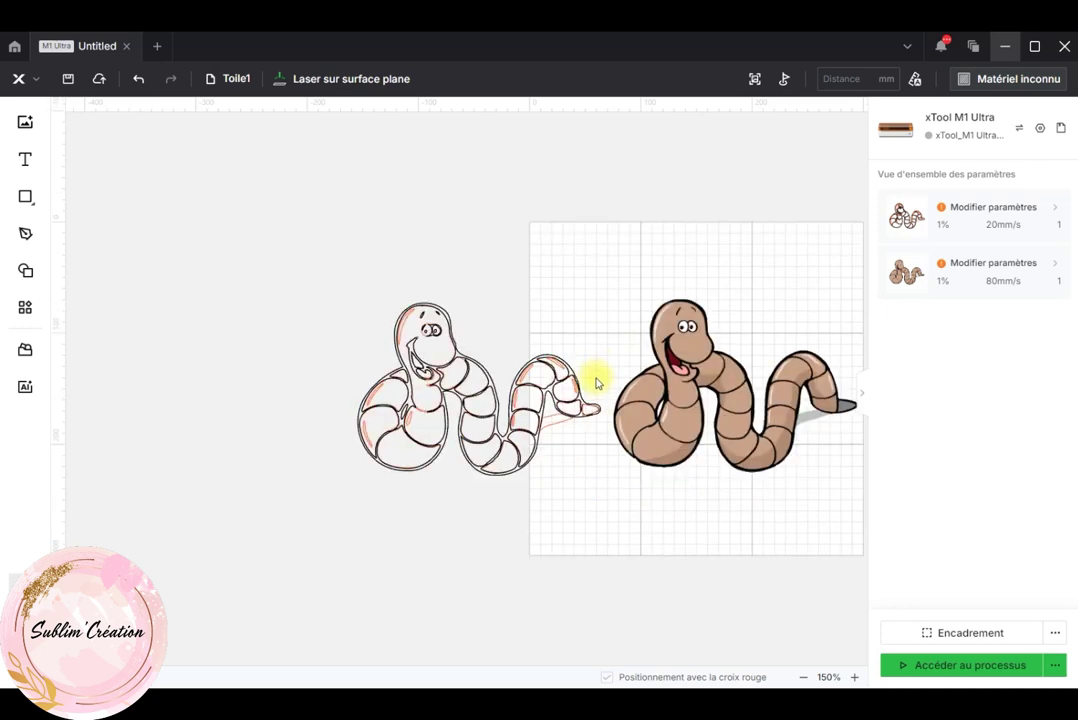
pyautogui.hscroll(1, 529, 524)
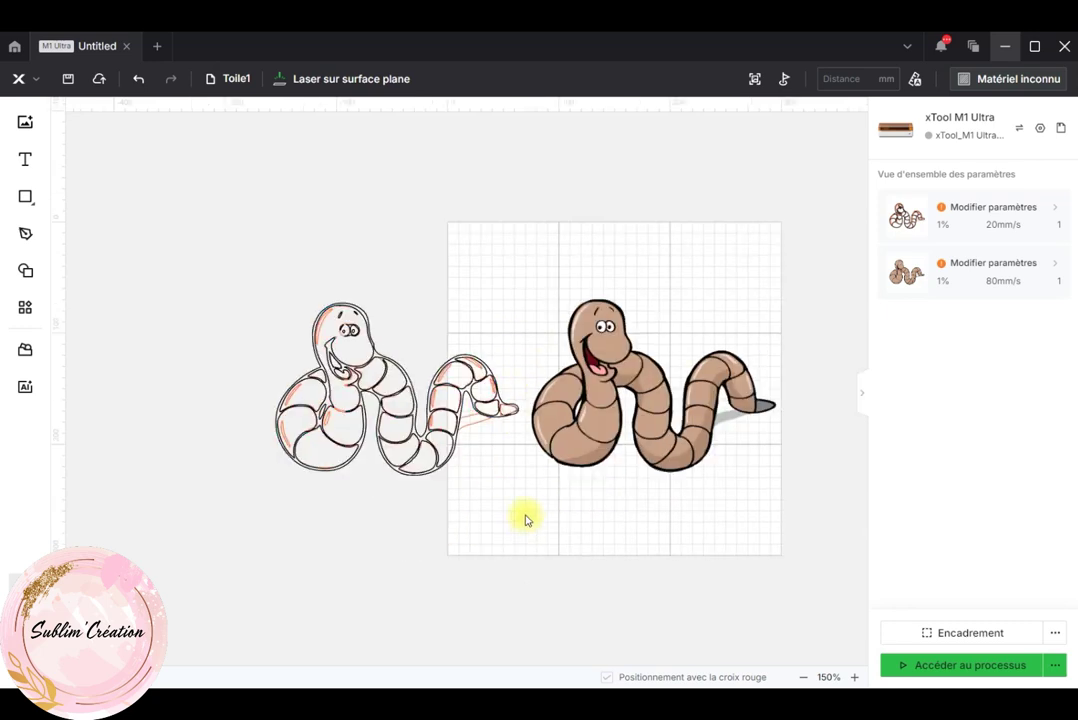